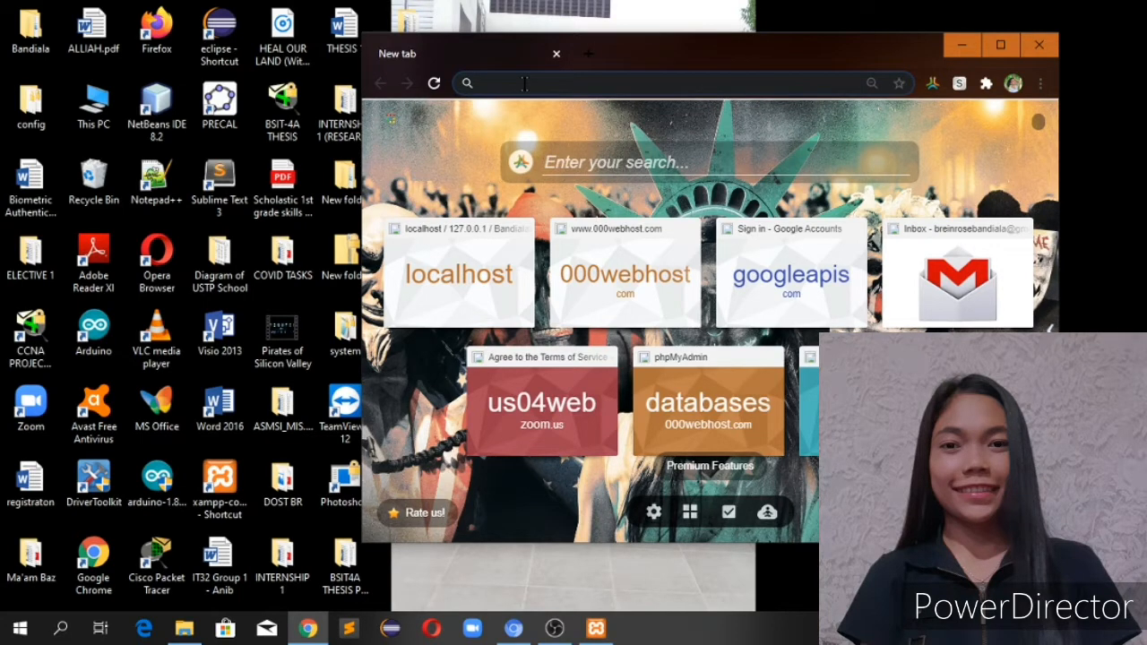
# Step: Open localhost/phpmyadmin in the browser
pyautogui.write('localhost/phpmyadmin')
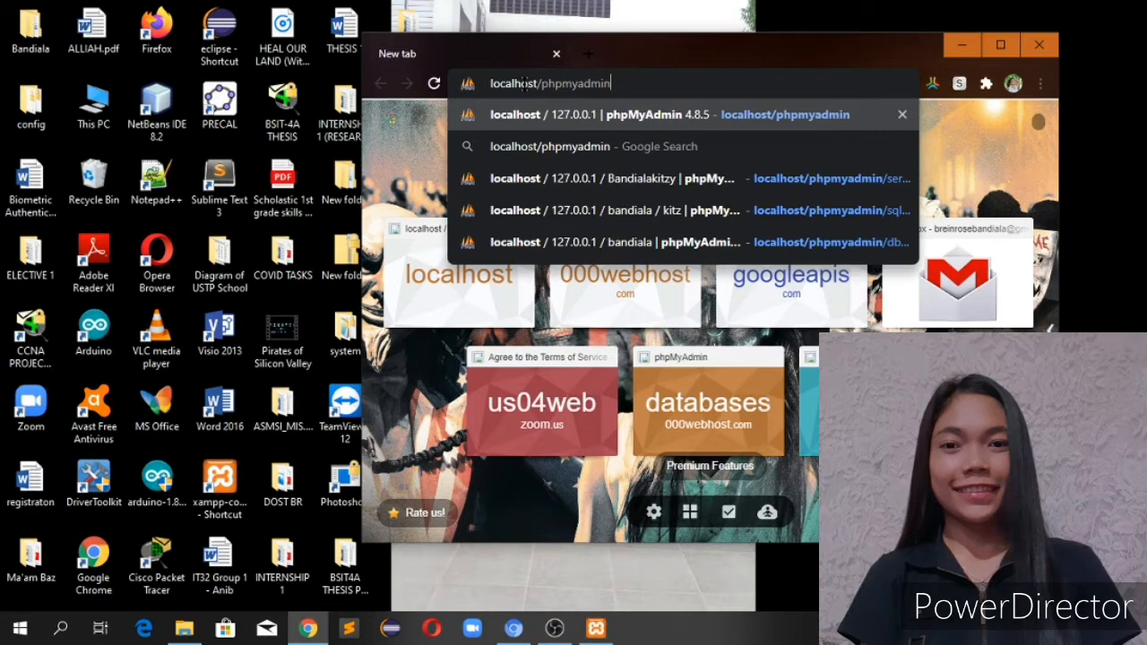
pyautogui.click(572, 112)
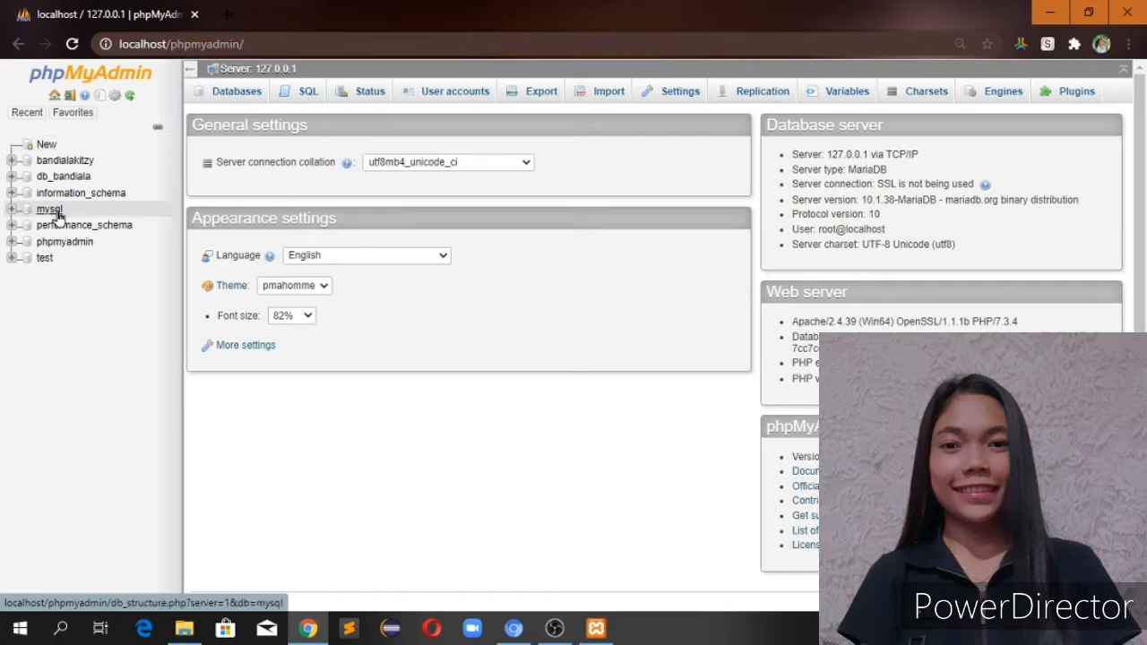
# Step: Create a new database named bandialakitz with the latin1_swedish_ci collation
pyautogui.click(45, 146)
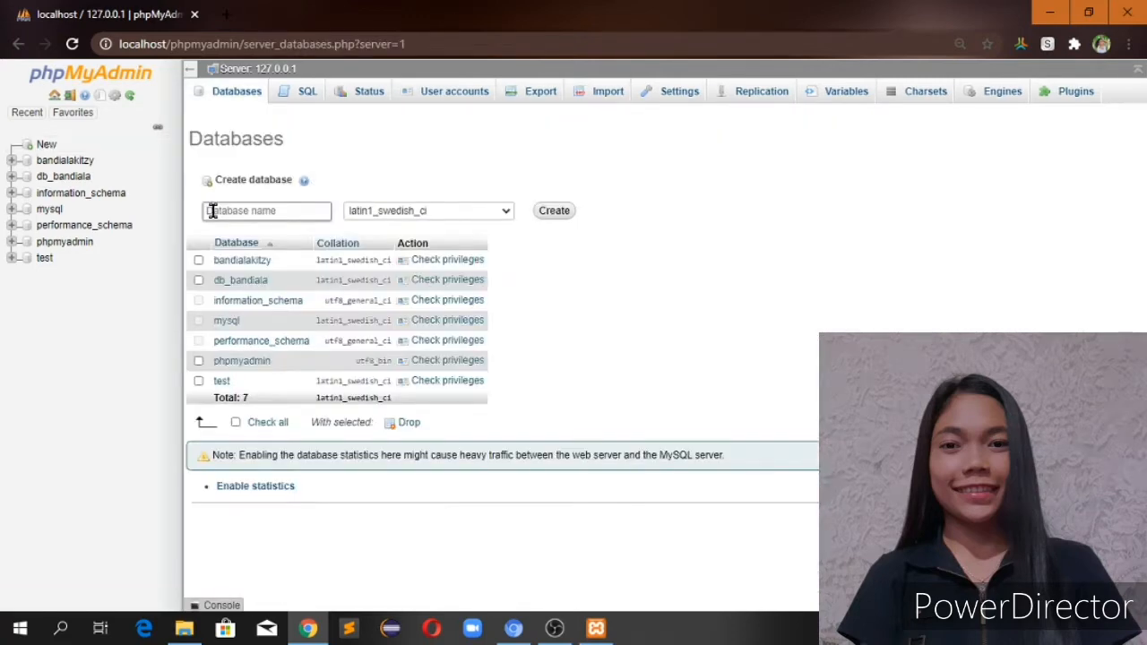
pyautogui.click(212, 211)
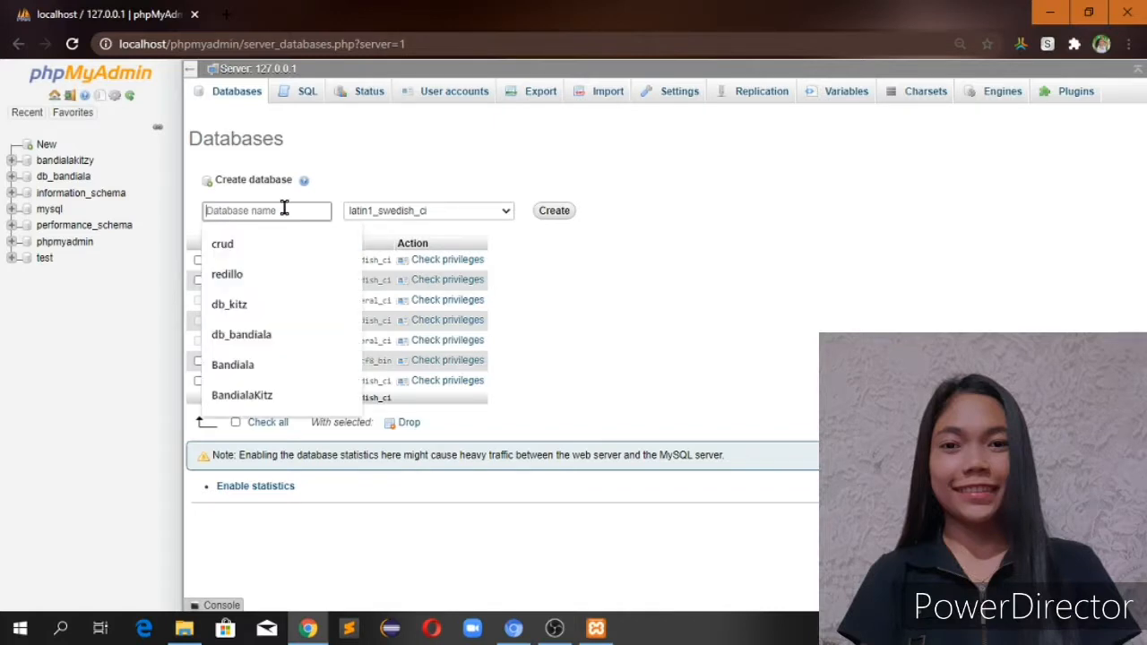
pyautogui.write('bandia')
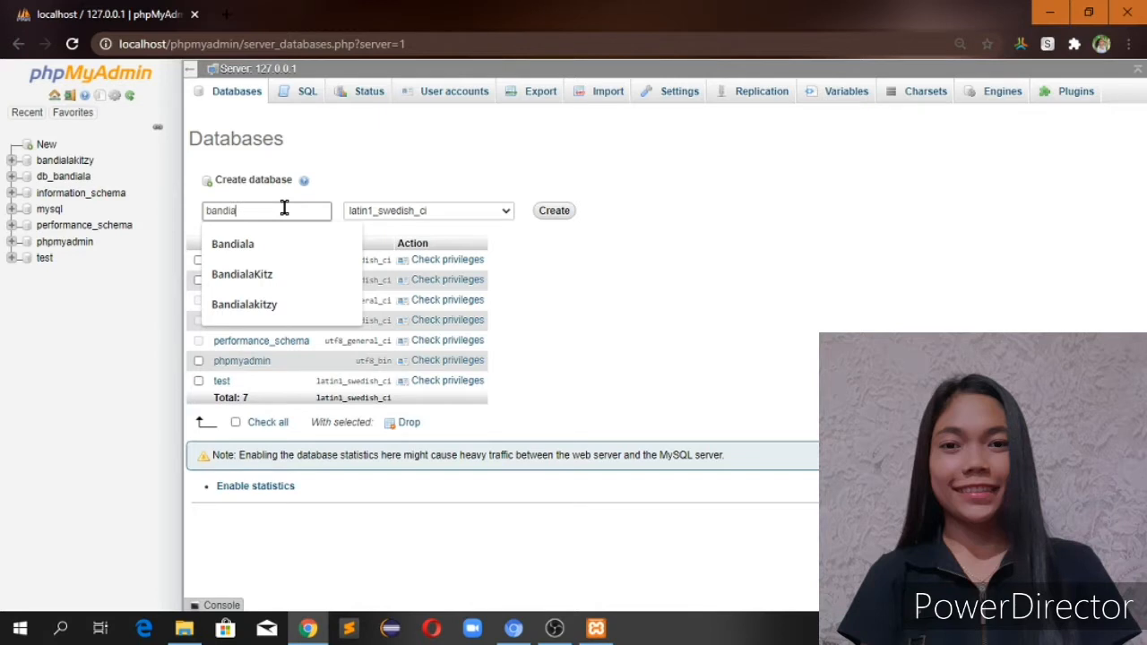
pyautogui.write('lakitz')
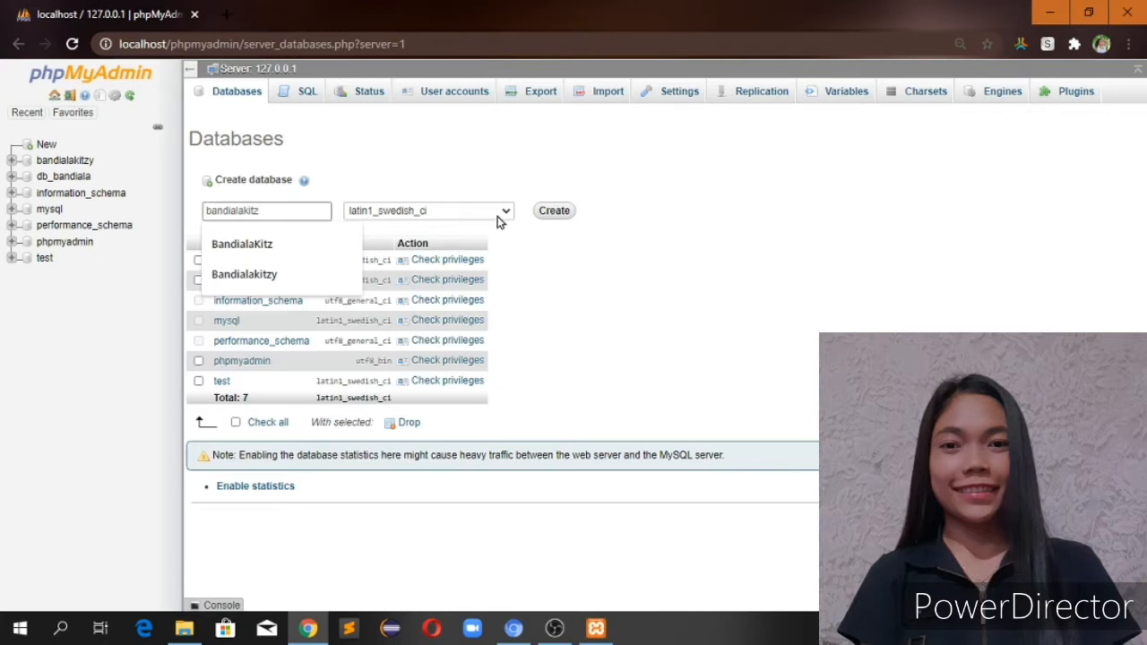
pyautogui.click(552, 212)
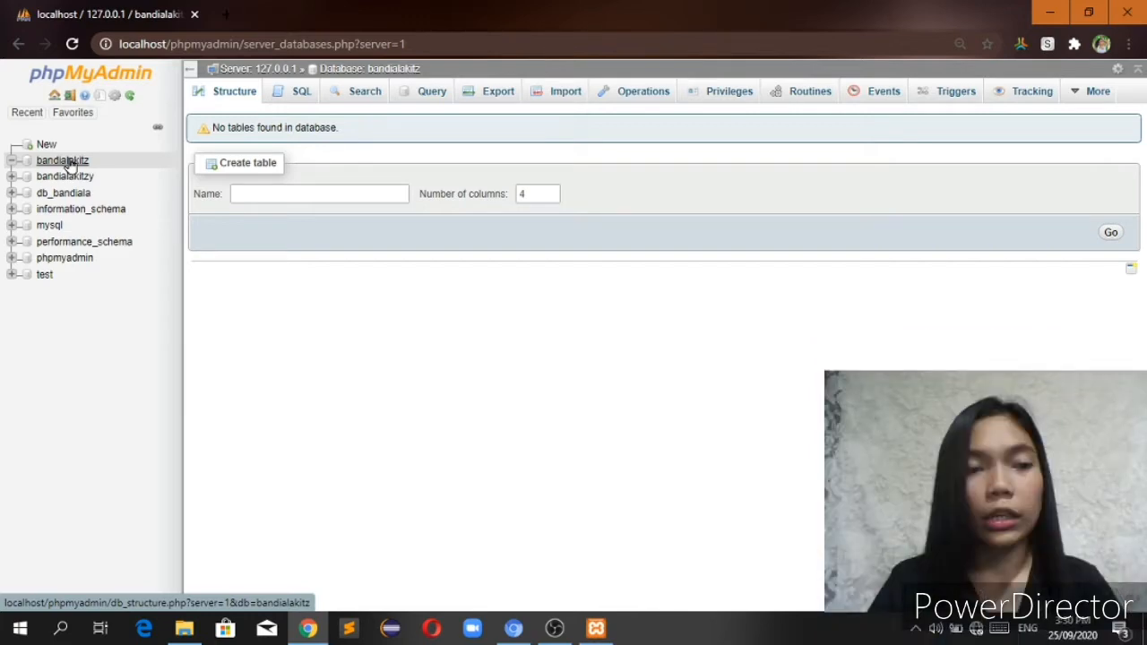
# Step: Create a table named kitzy with 4 columns in the bandialakitz database and proceed to its column definitions
pyautogui.click(63, 161)
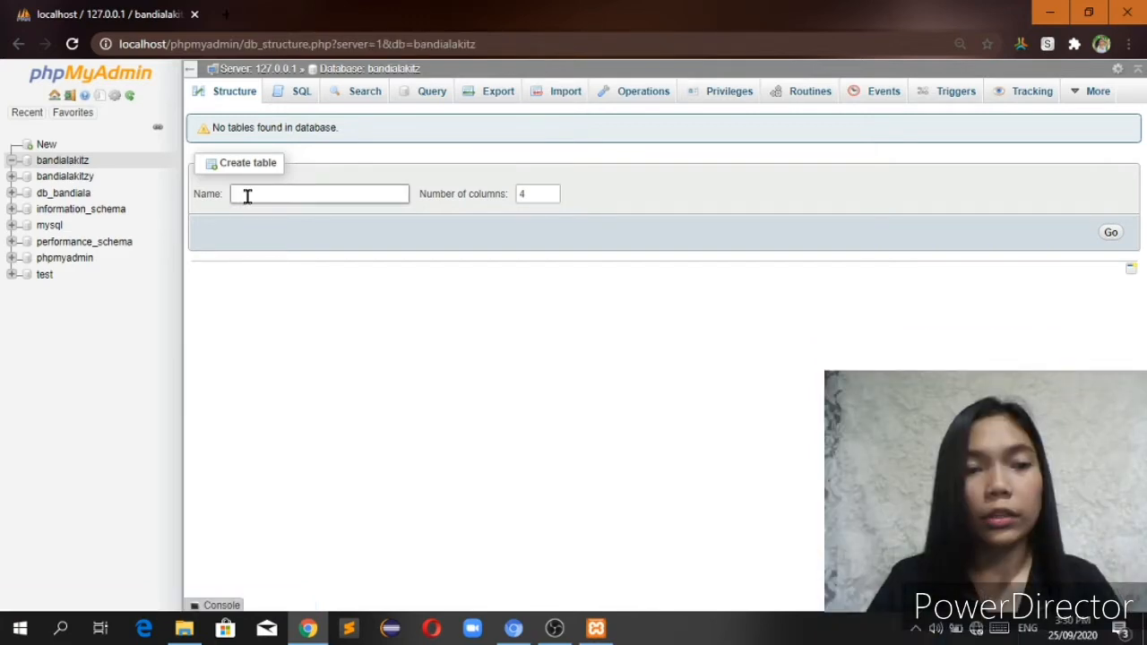
pyautogui.click(248, 197)
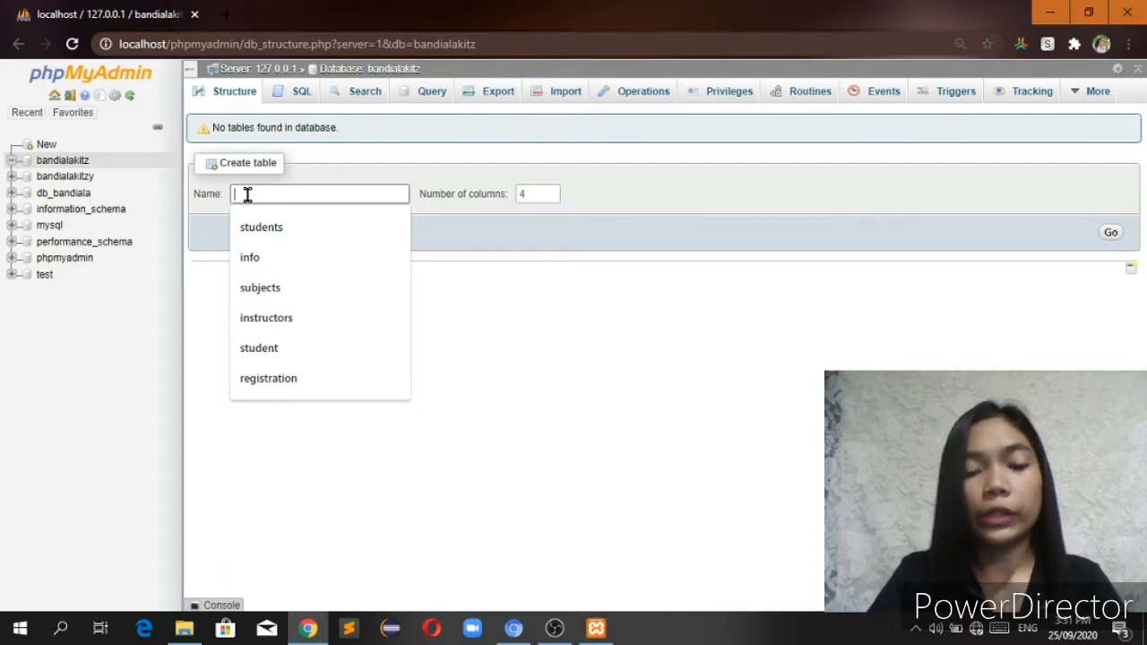
pyautogui.write('kit')
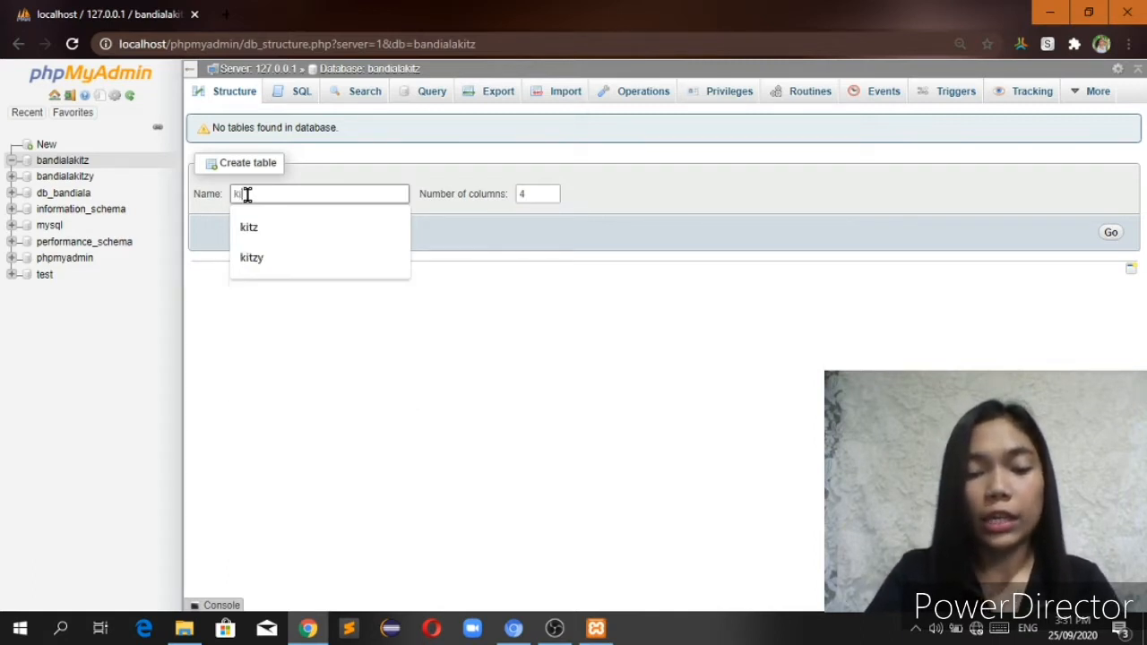
pyautogui.write('zy')
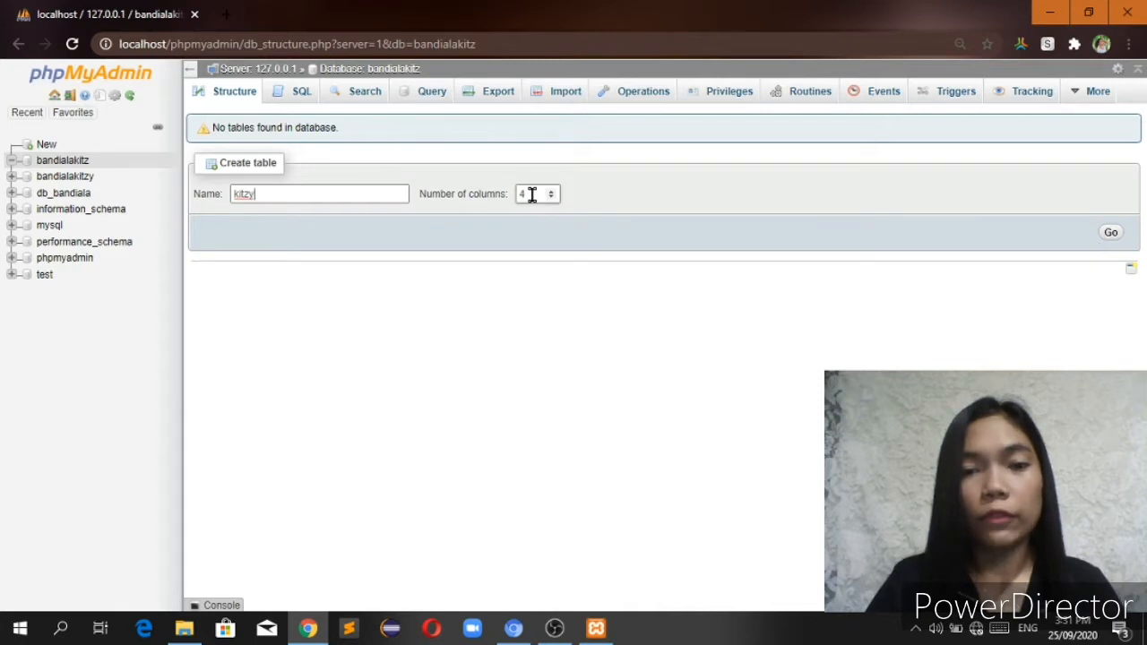
pyautogui.click(1110, 233)
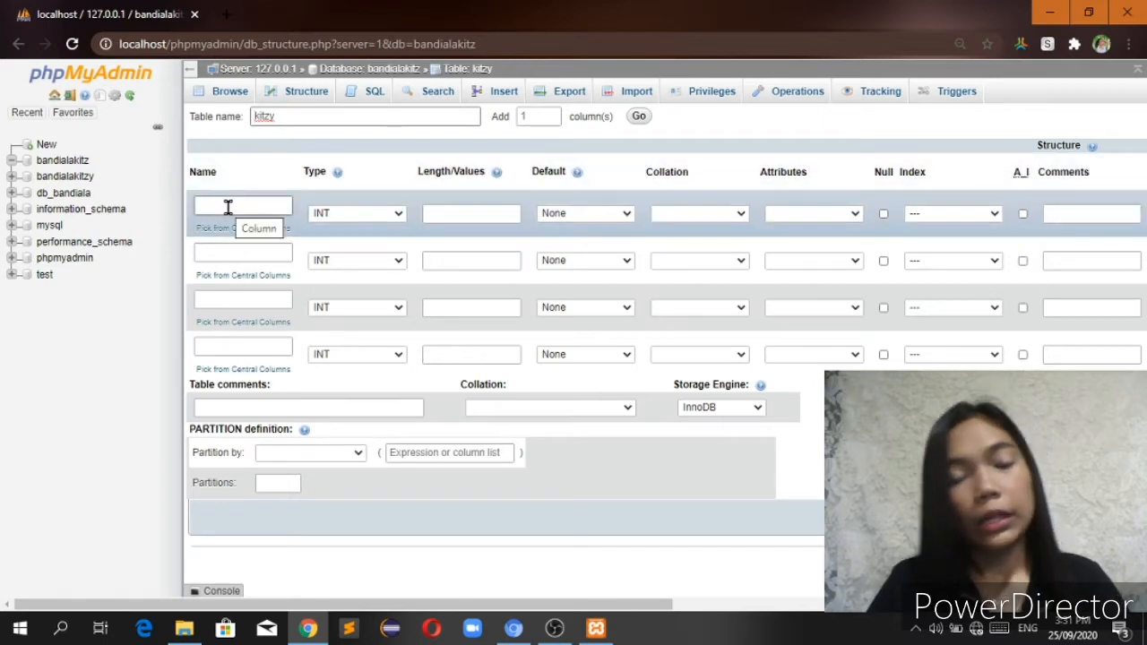
# Step: Name the first two columns of the kitzy table code_no and firstname
pyautogui.click(228, 207)
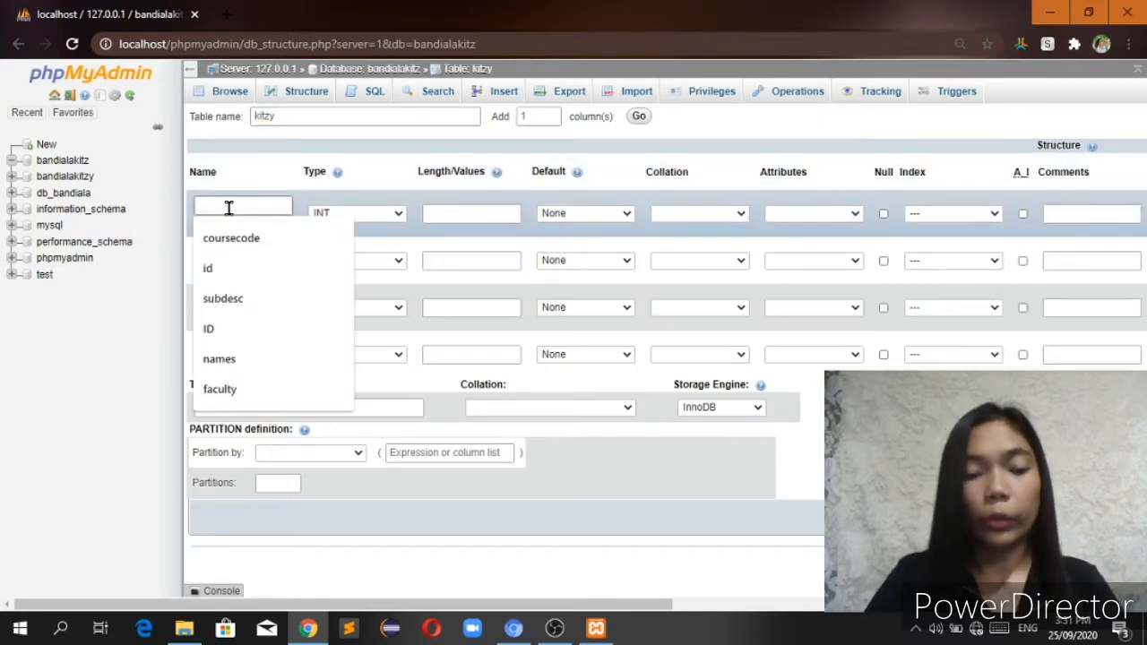
pyautogui.write('code_n')
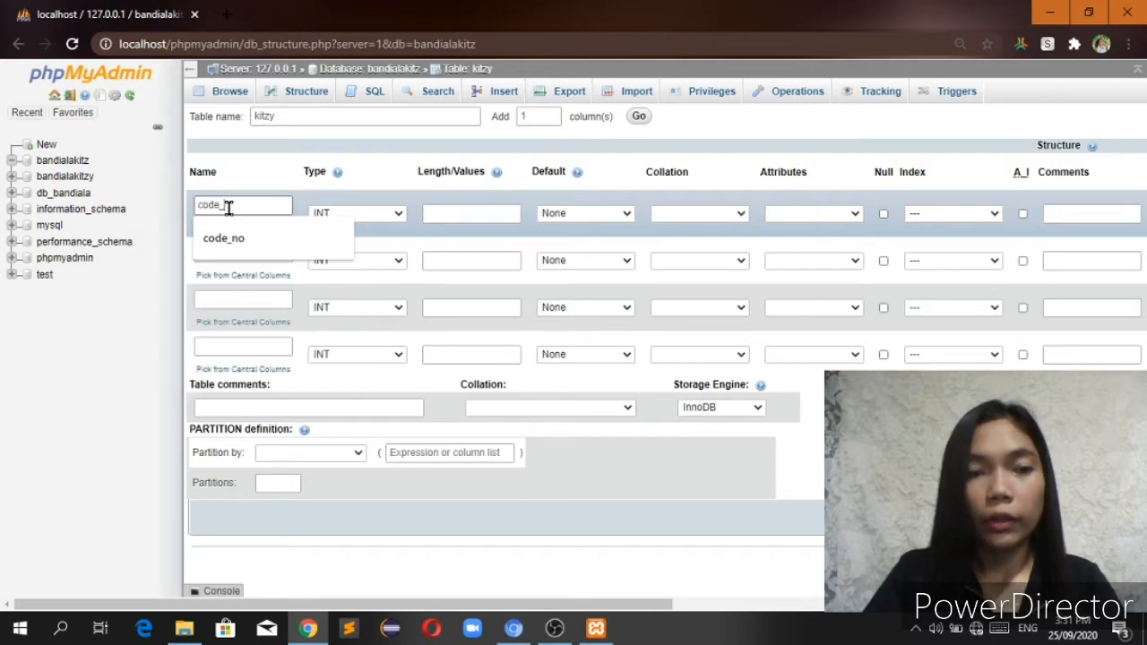
pyautogui.write('o')
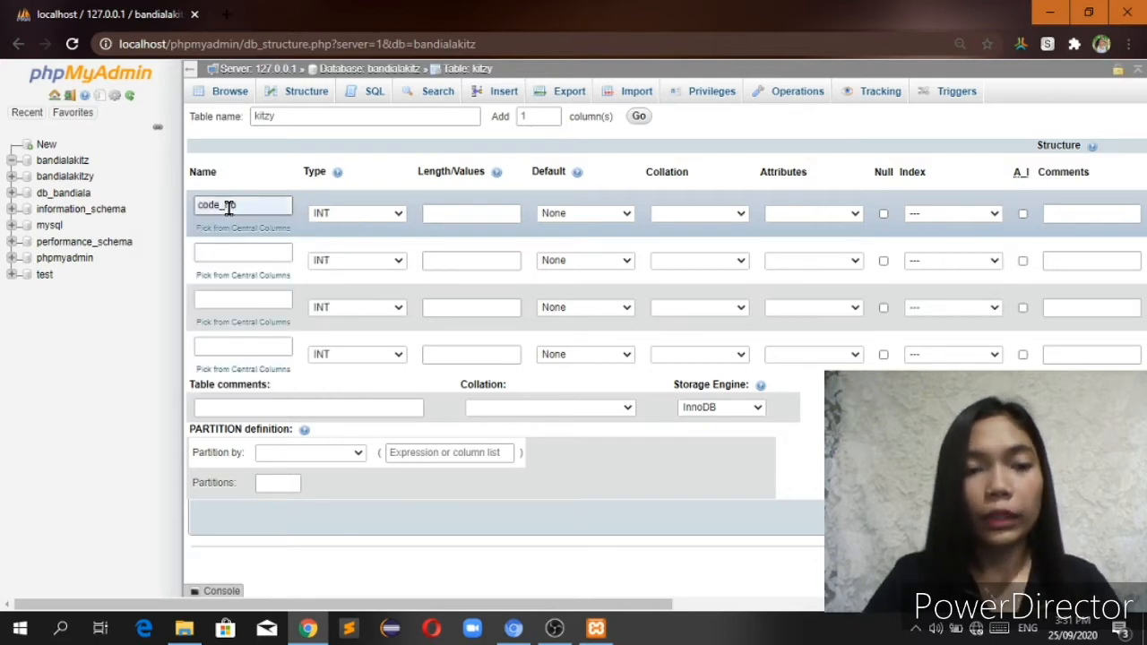
pyautogui.click(230, 252)
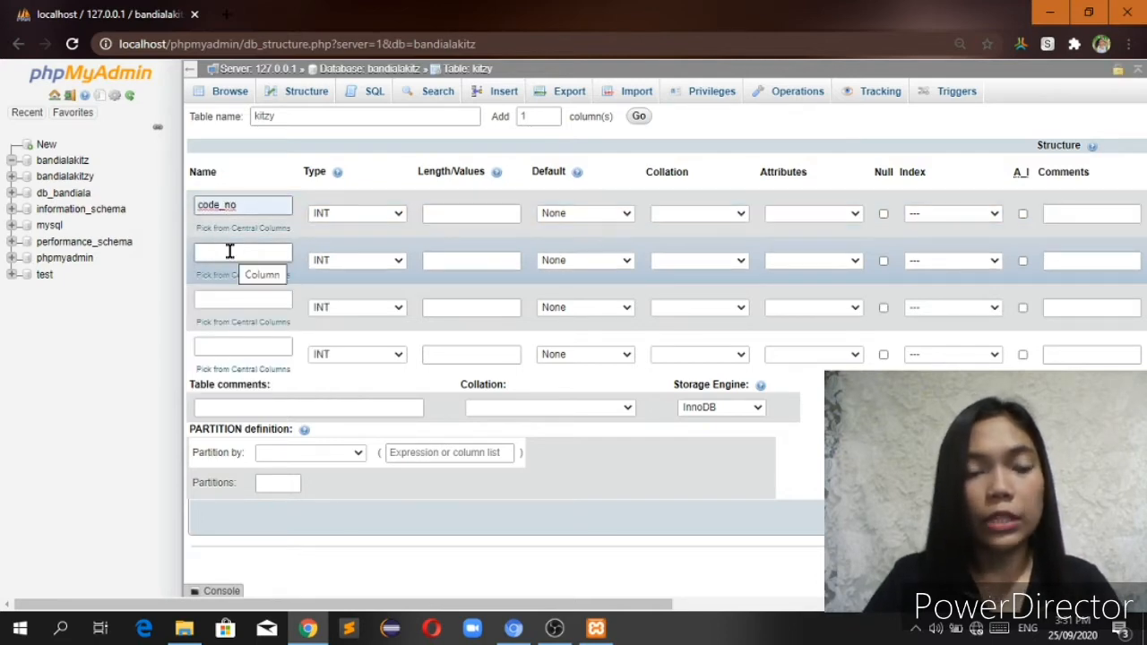
pyautogui.click(229, 251)
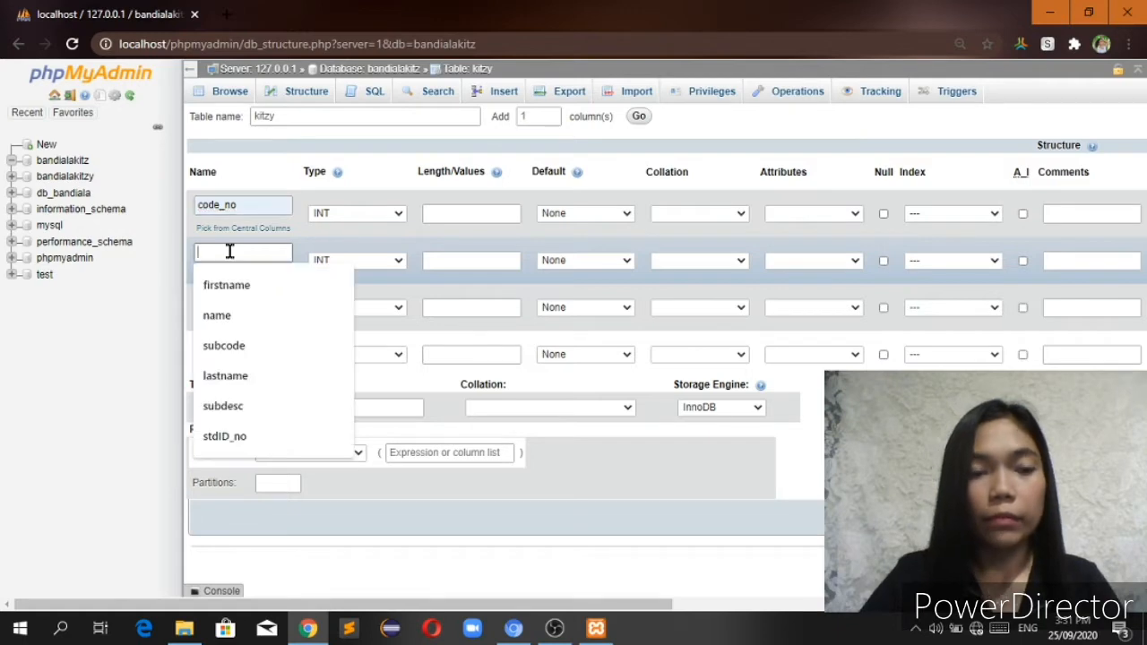
pyautogui.write('first')
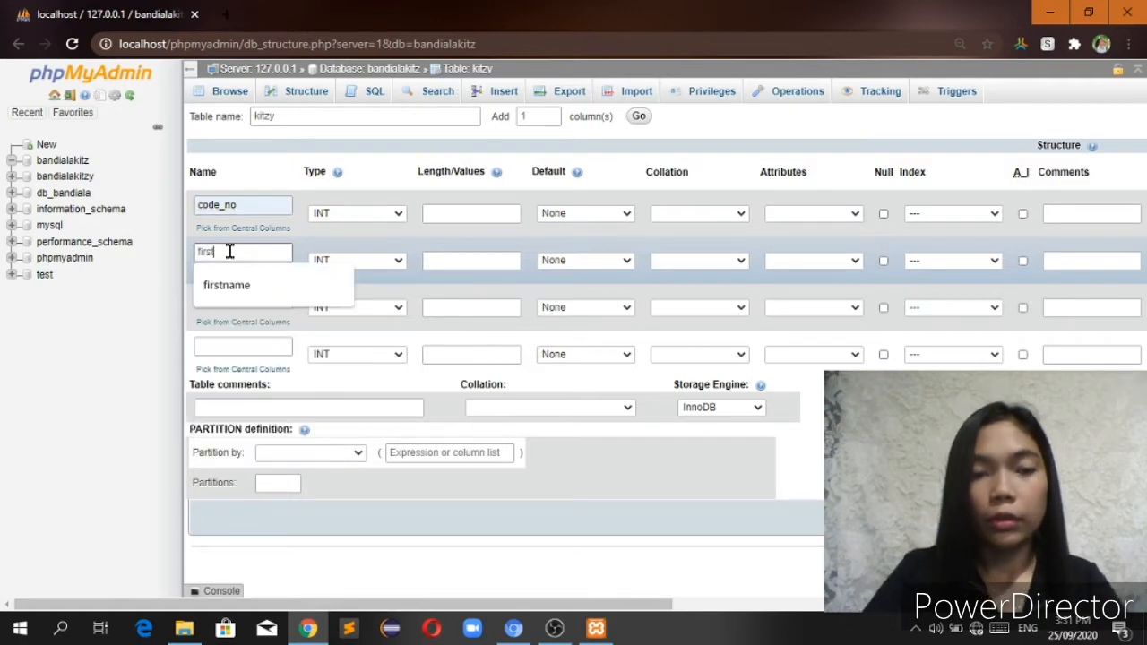
pyautogui.press('Down')
pyautogui.press('Return')
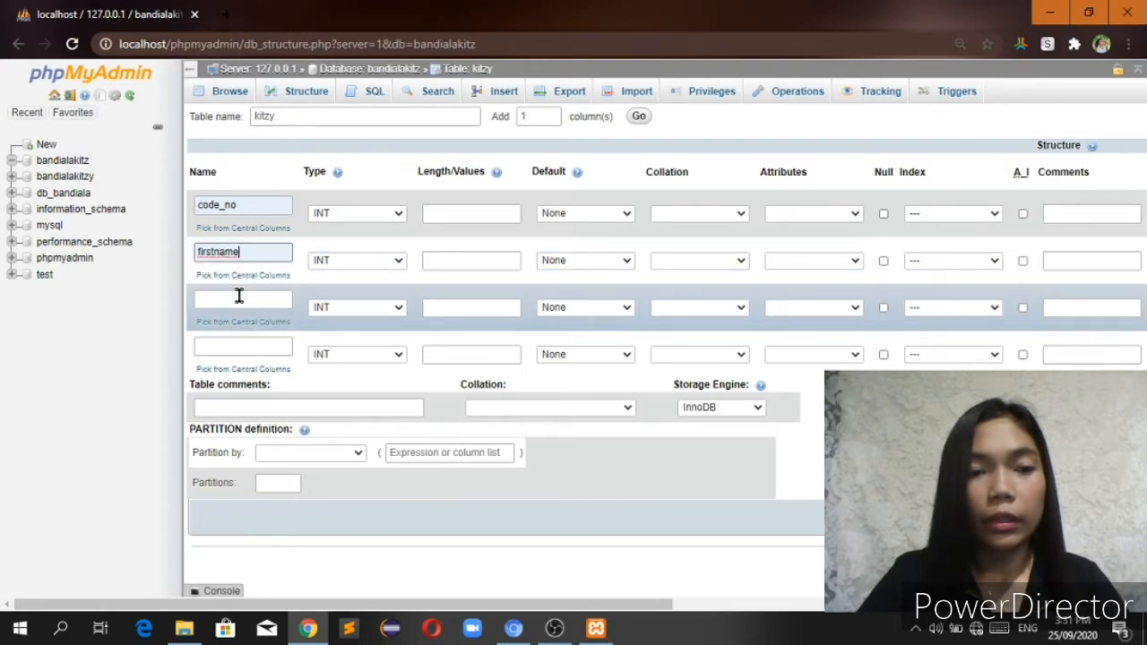
# Step: Name the third and fourth columns of the table middlename and lastname
pyautogui.click(239, 296)
pyautogui.write('middlename')
pyautogui.press('Down')
pyautogui.press('Return')
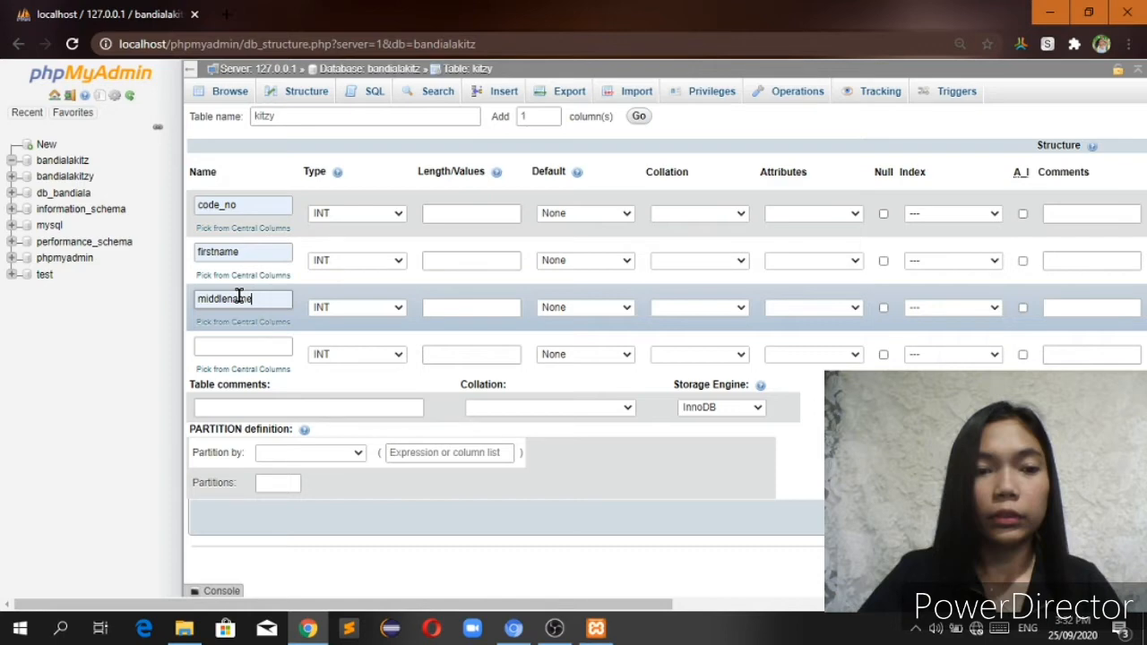
pyautogui.click(236, 346)
pyautogui.write('last')
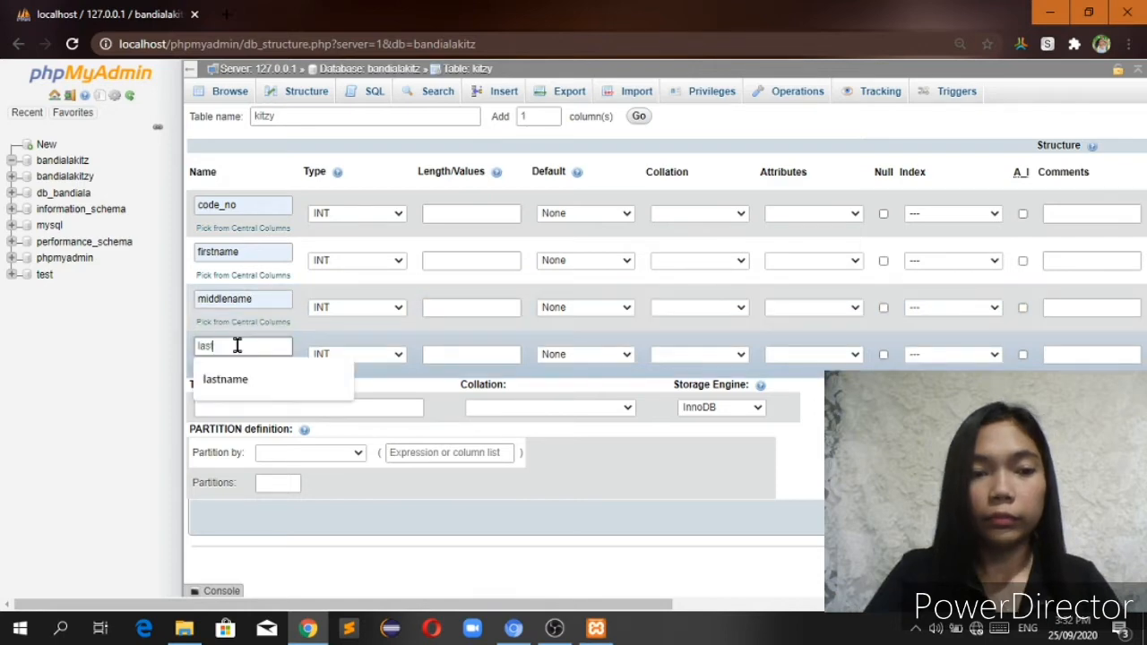
pyautogui.write('nmae')
pyautogui.press('BackSpace')
pyautogui.press('BackSpace')
pyautogui.press('BackSpace')
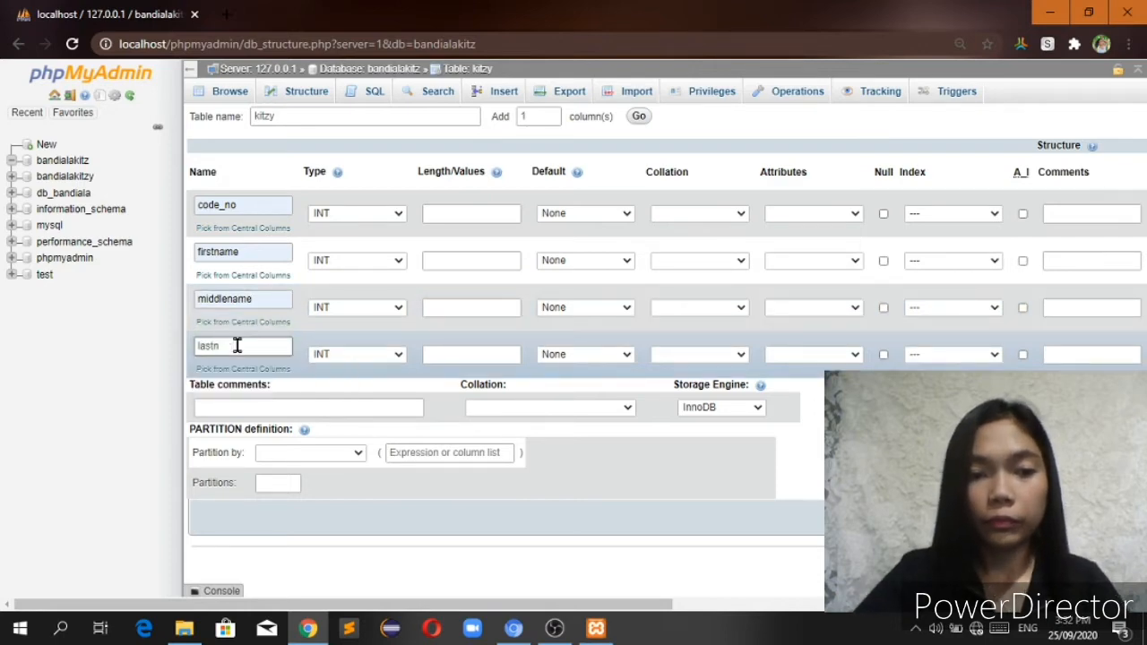
pyautogui.write('ame')
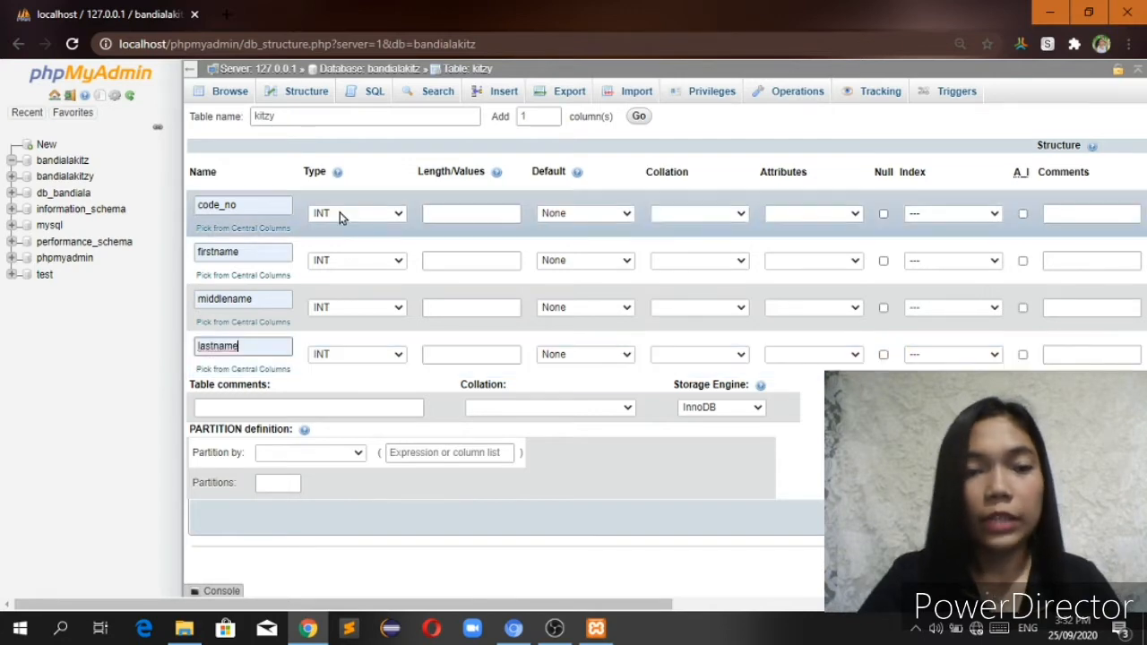
# Step: Choose INT as the data type of the code_no column
pyautogui.click(348, 215)
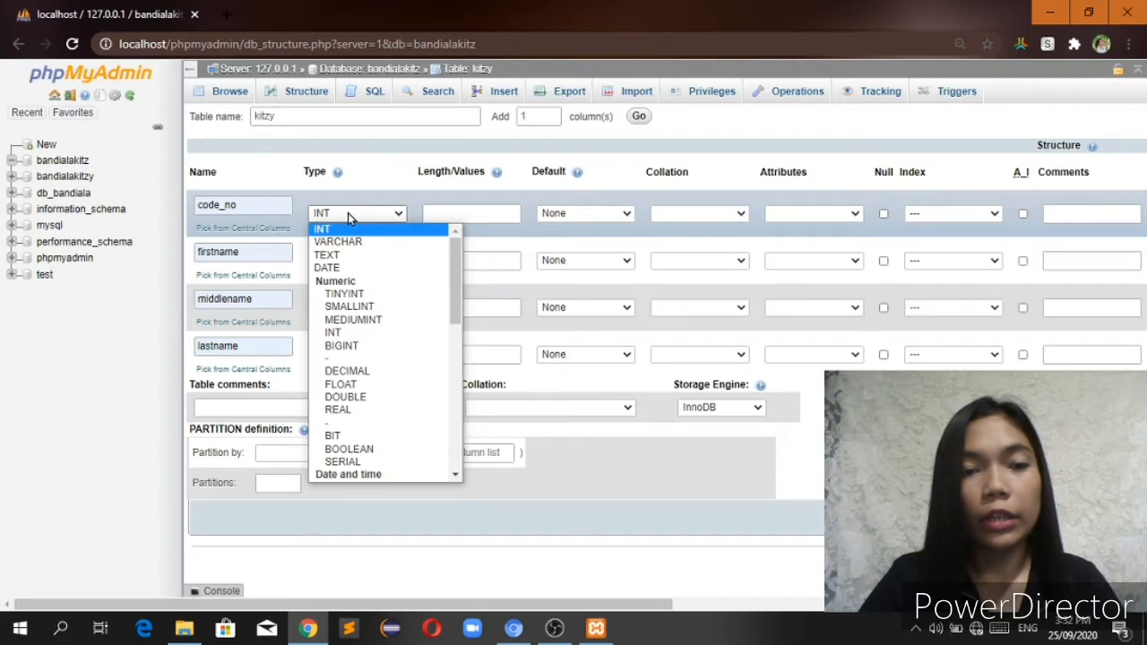
pyautogui.click(356, 231)
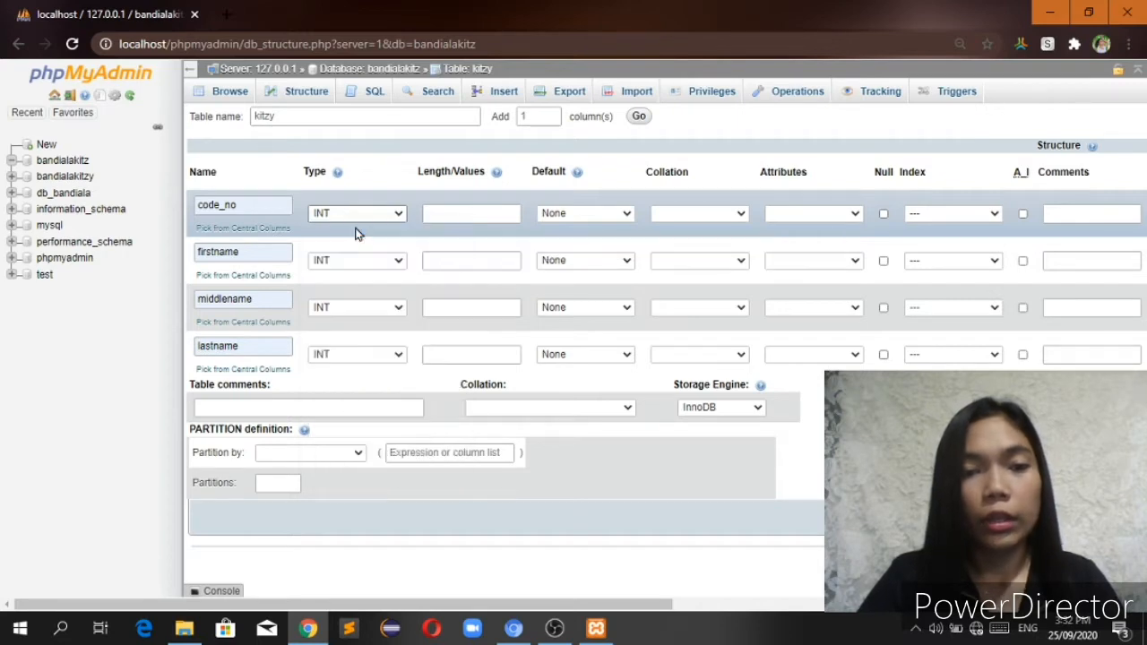
pyautogui.click(450, 217)
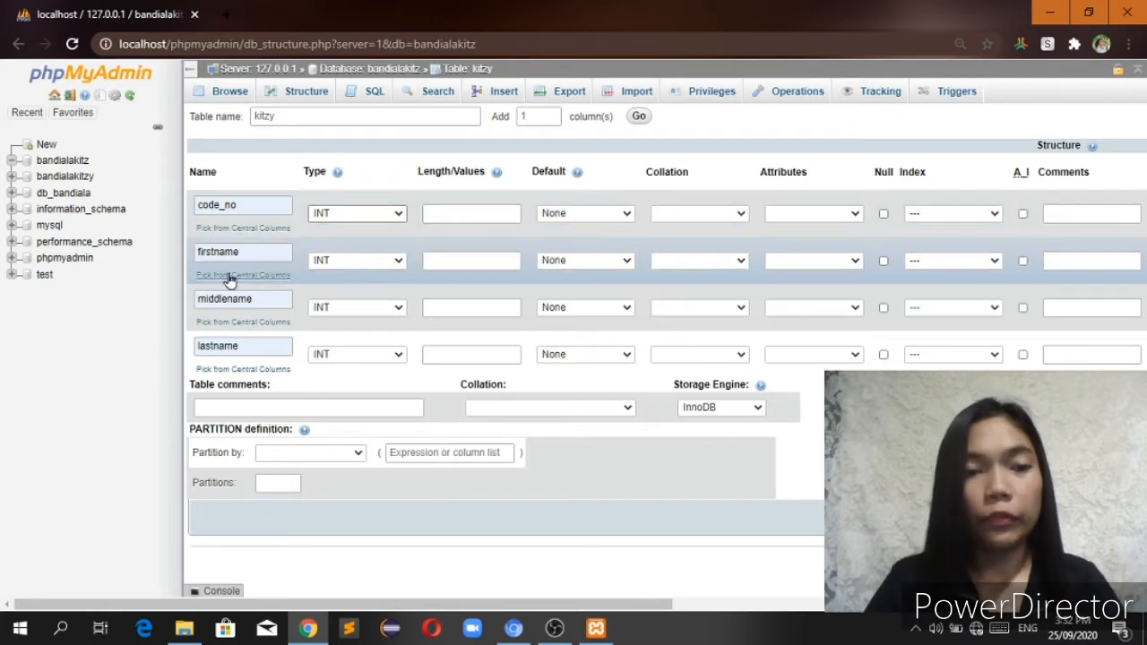
# Step: Set the data type of the firstname, middlename and lastname columns to VARCHAR
pyautogui.click(386, 263)
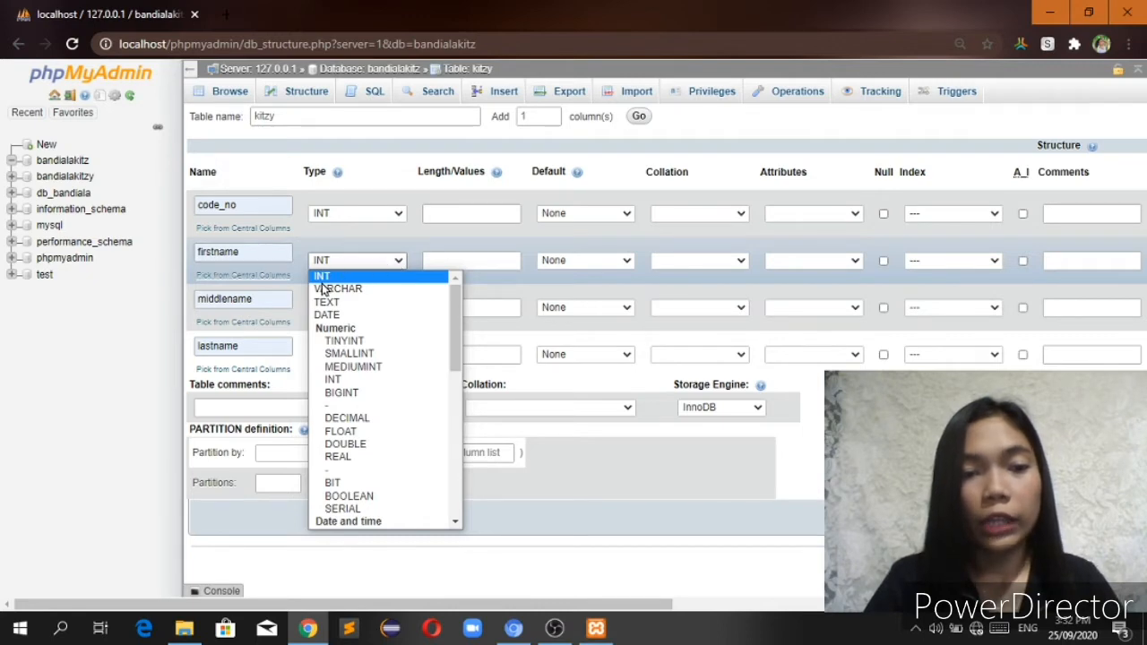
pyautogui.click(401, 263)
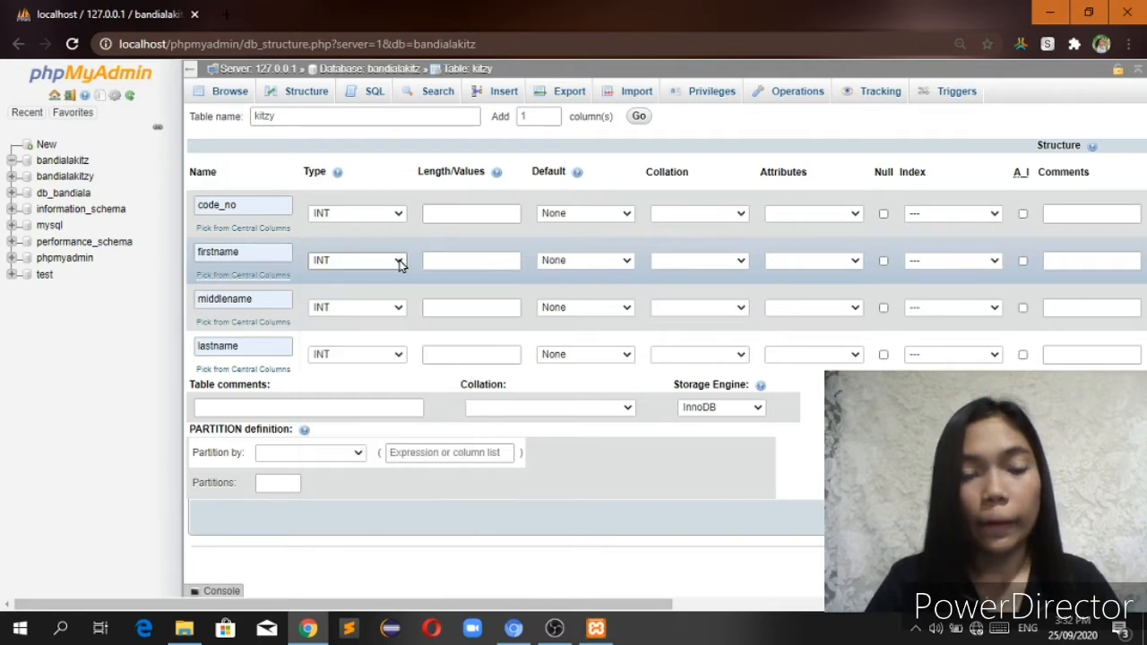
pyautogui.click(400, 261)
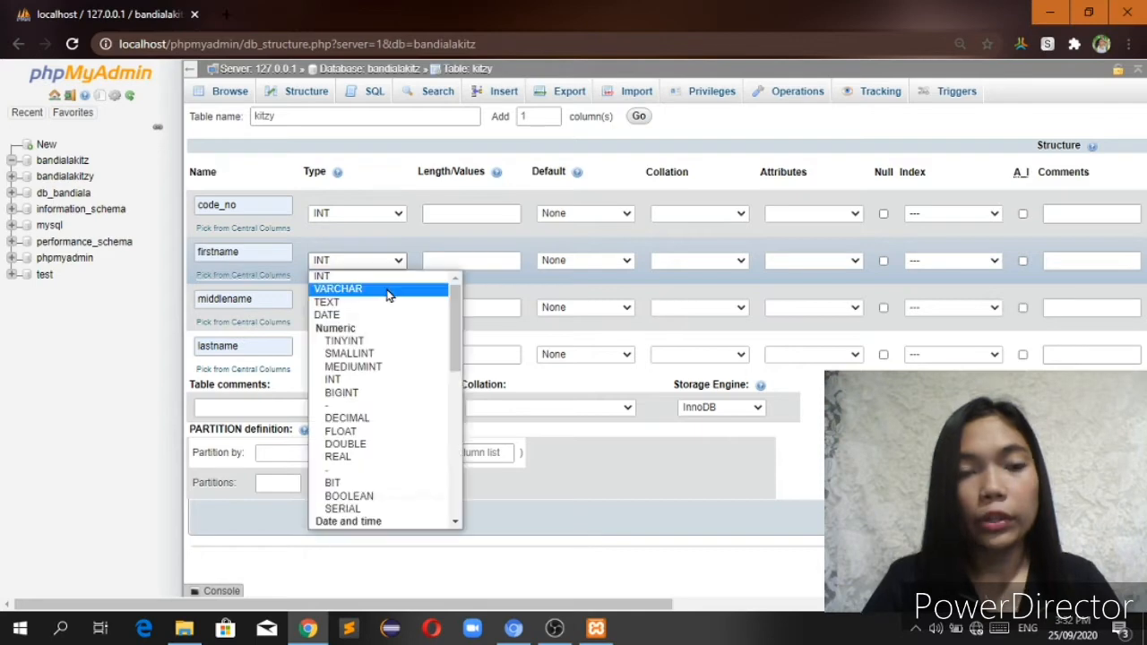
pyautogui.click(389, 290)
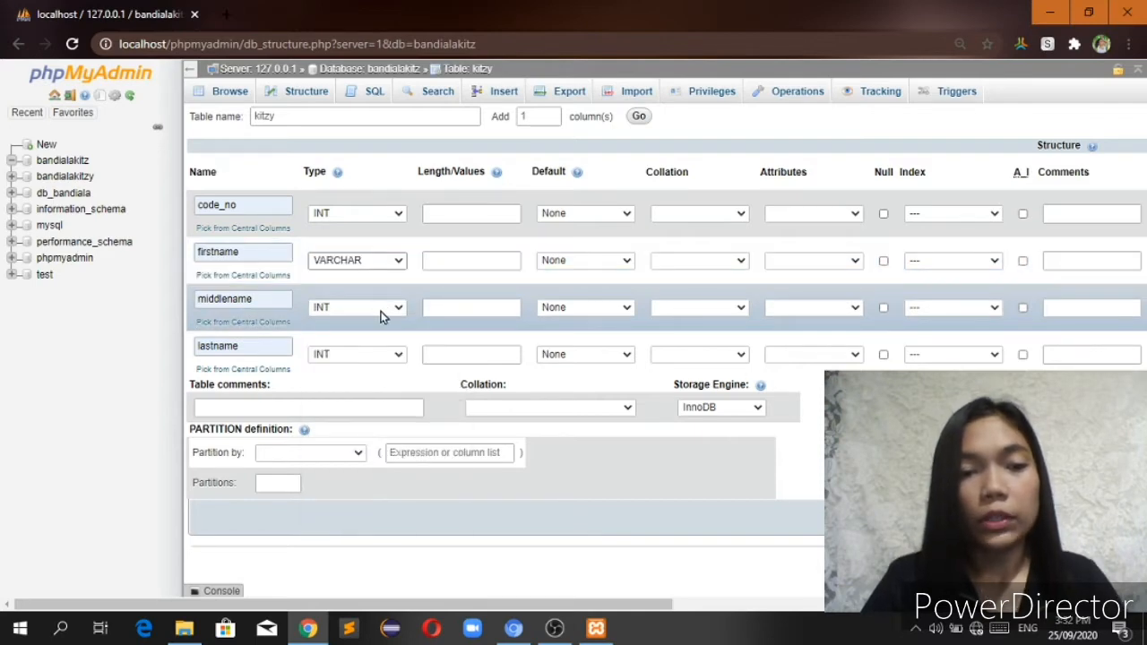
pyautogui.click(380, 313)
pyautogui.click(367, 336)
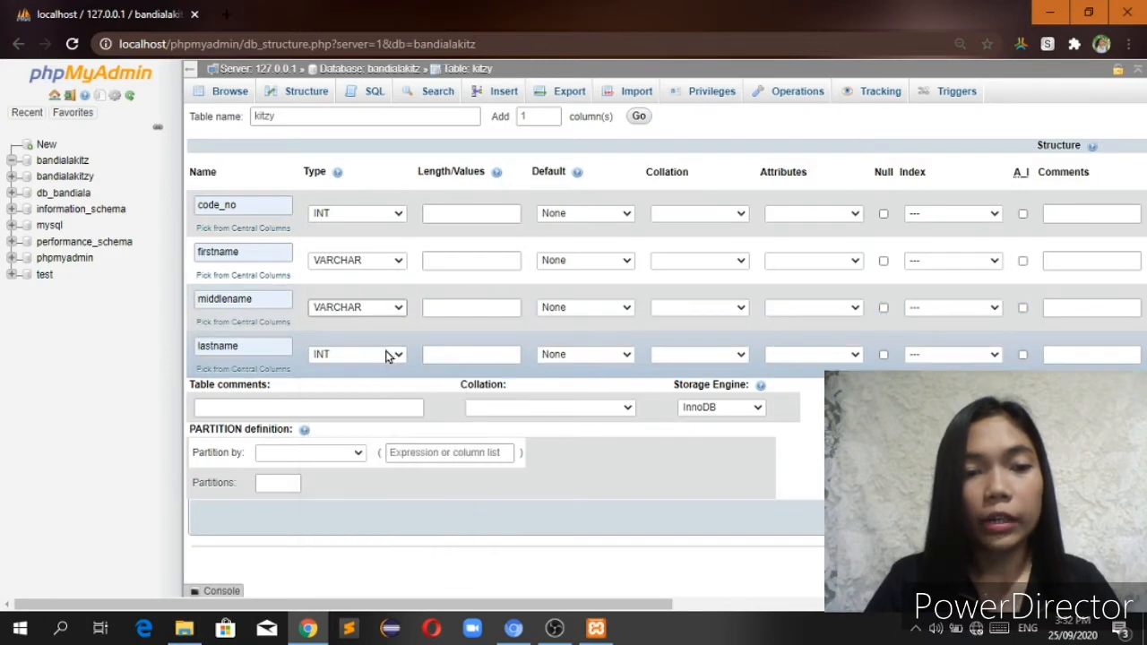
pyautogui.click(387, 356)
pyautogui.click(378, 97)
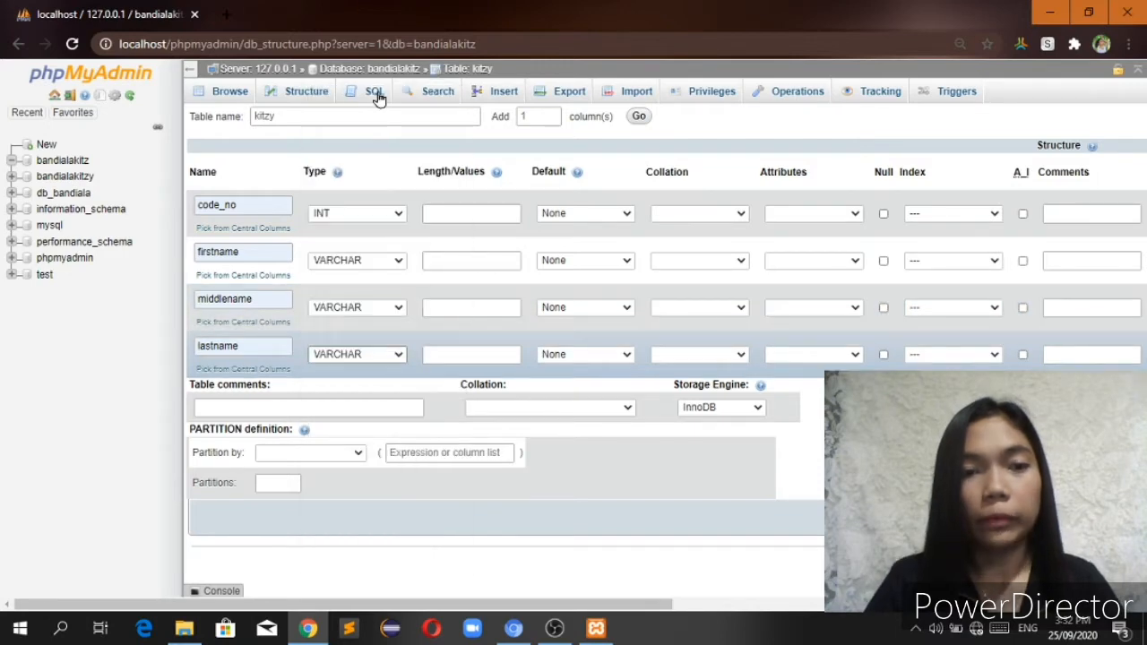
# Step: Set the length of the firstname and middlename columns to 20
pyautogui.click(450, 262)
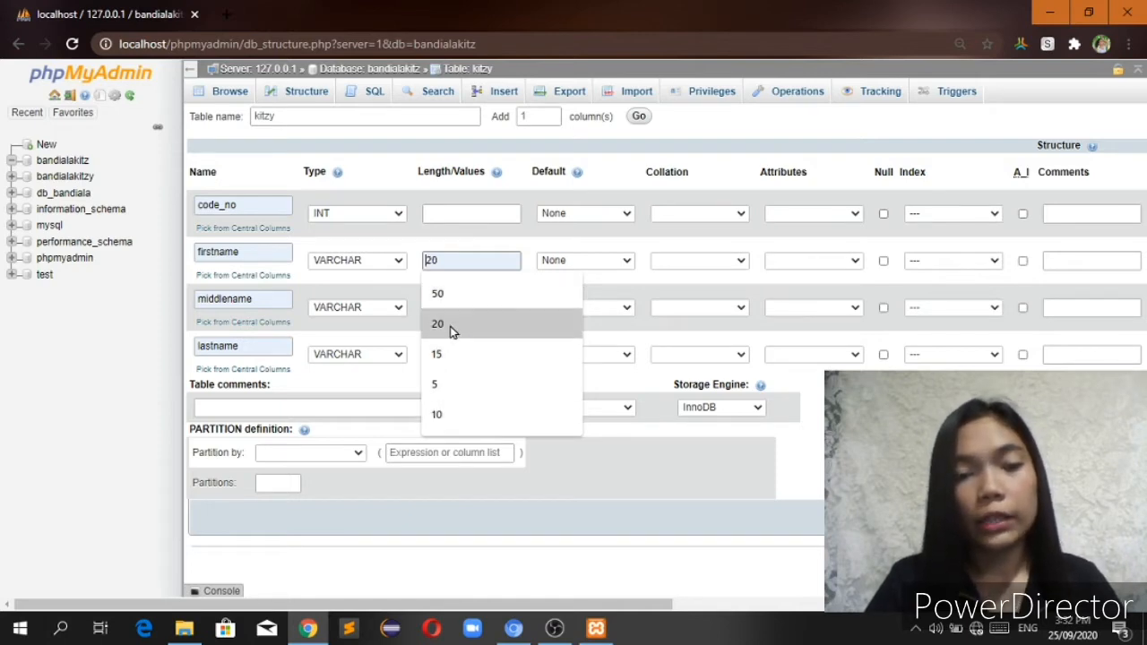
pyautogui.click(451, 326)
pyautogui.click(448, 310)
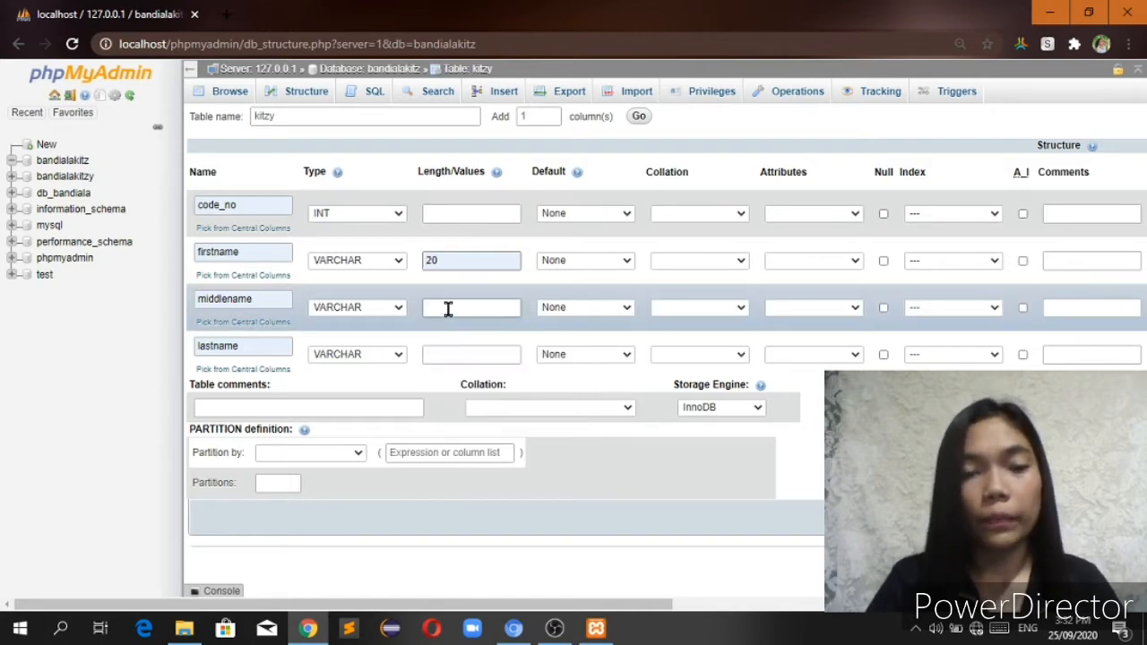
pyautogui.click(448, 367)
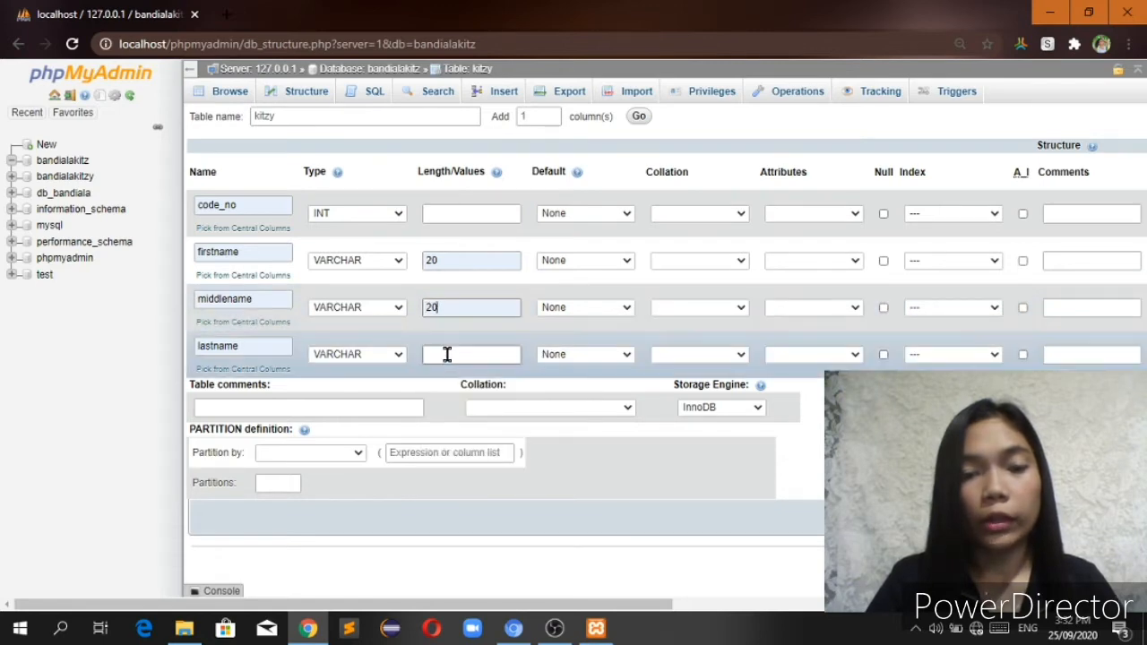
# Step: Set the length of the lastname column to 20
pyautogui.click(448, 354)
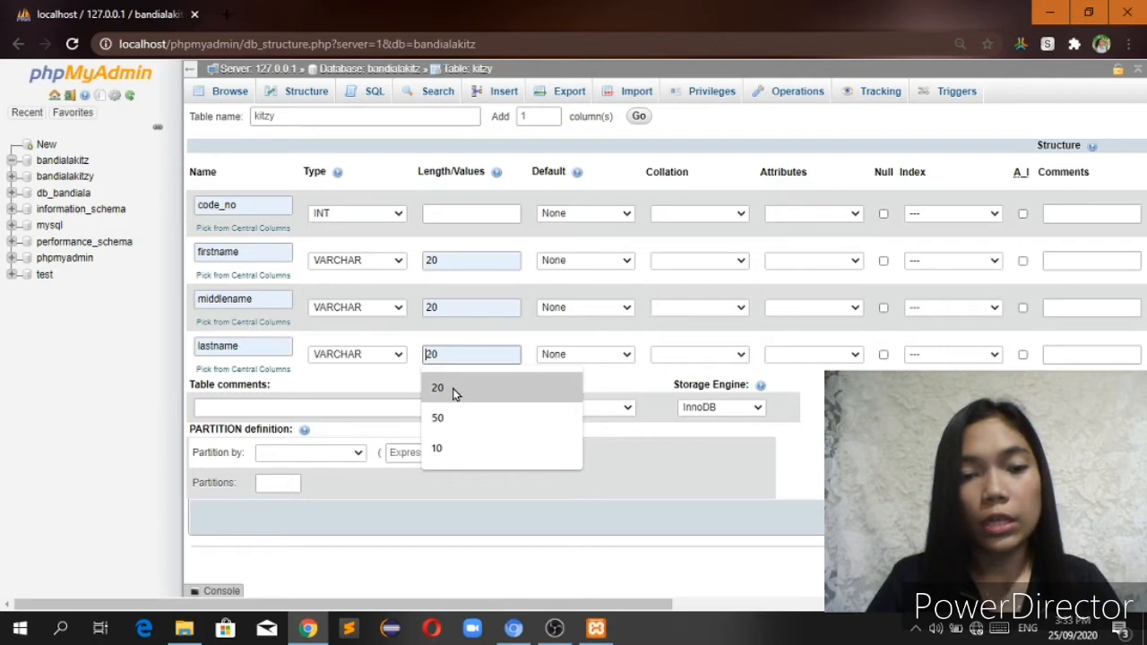
pyautogui.click(453, 388)
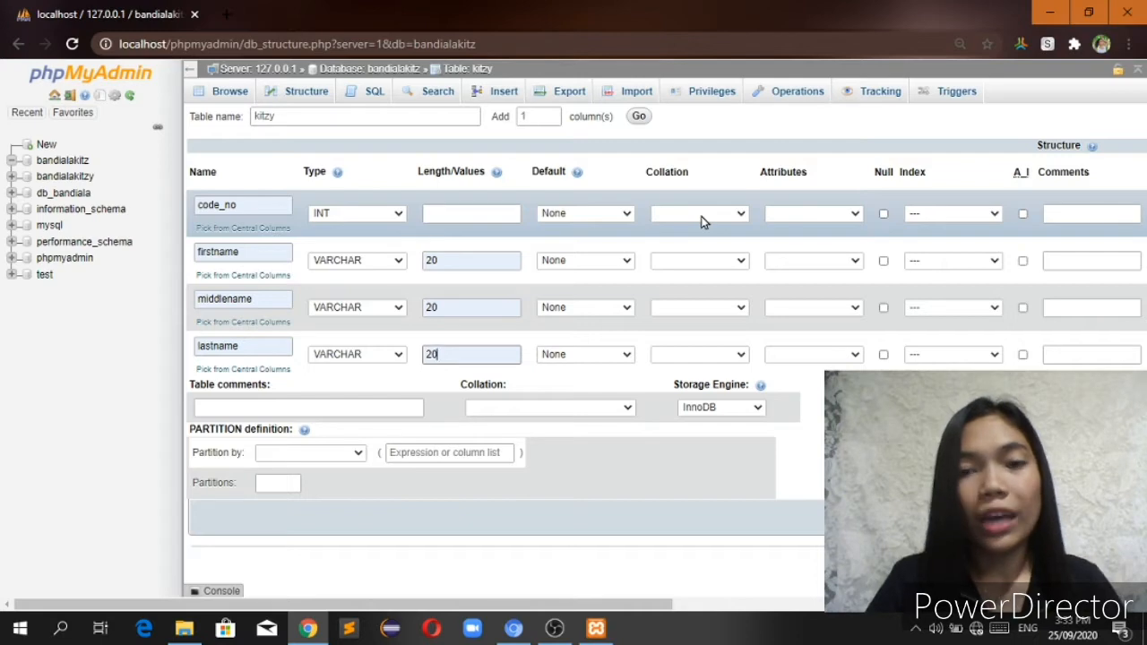
# Step: Make code_no an auto-increment column with a PRIMARY index, save the table and open kitzy
pyautogui.click(1023, 214)
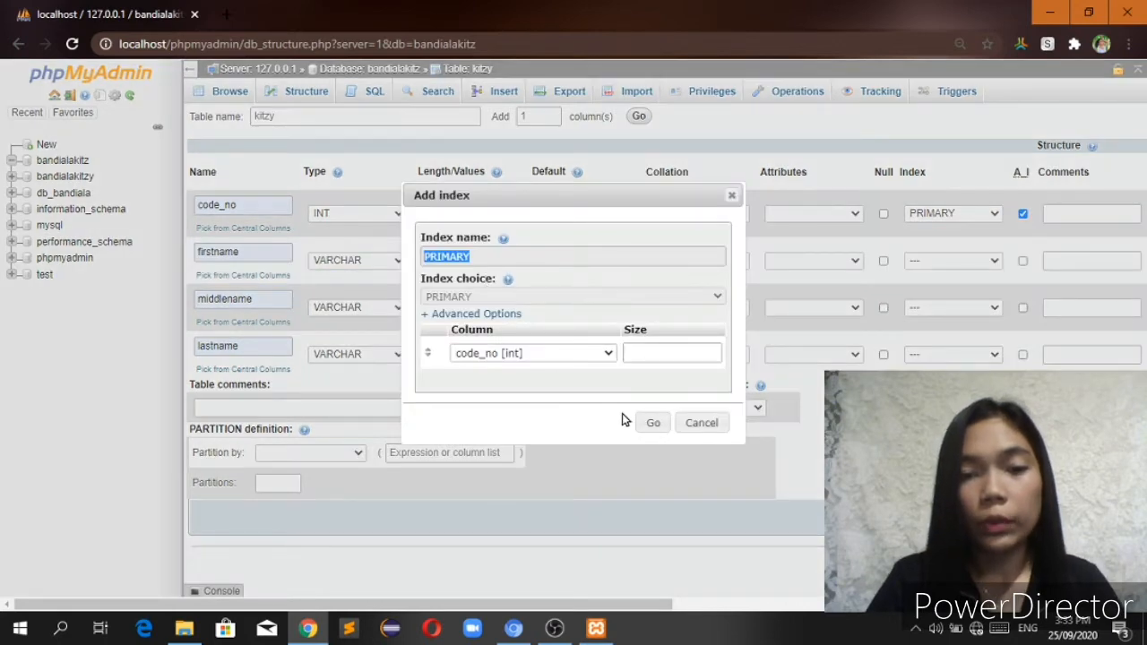
pyautogui.click(653, 425)
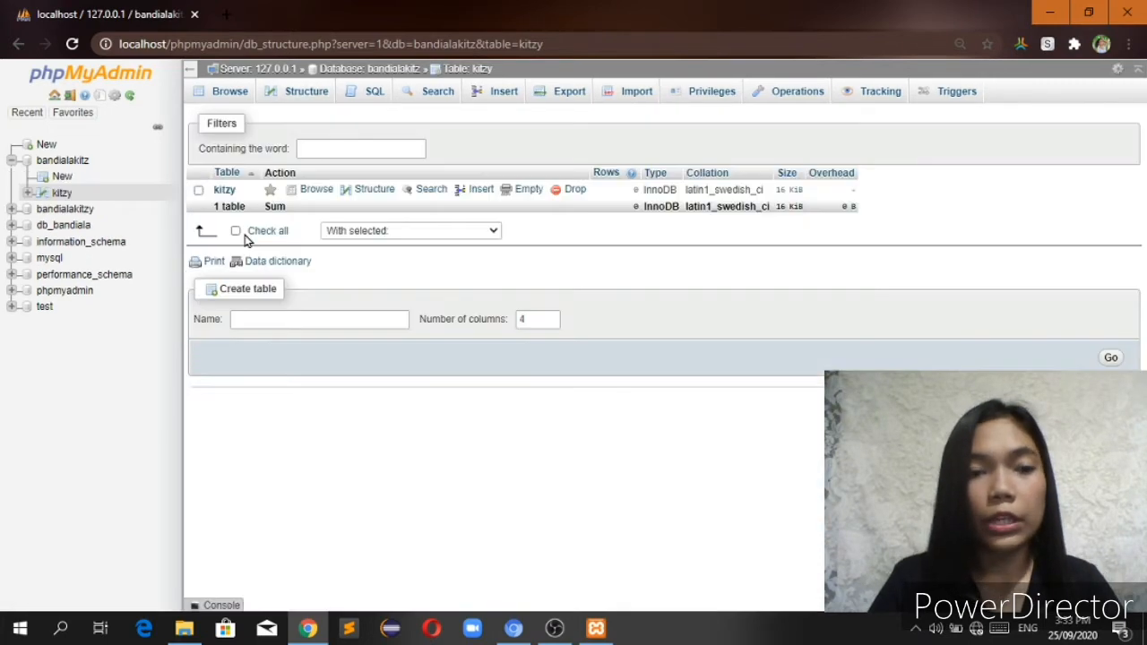
pyautogui.click(59, 194)
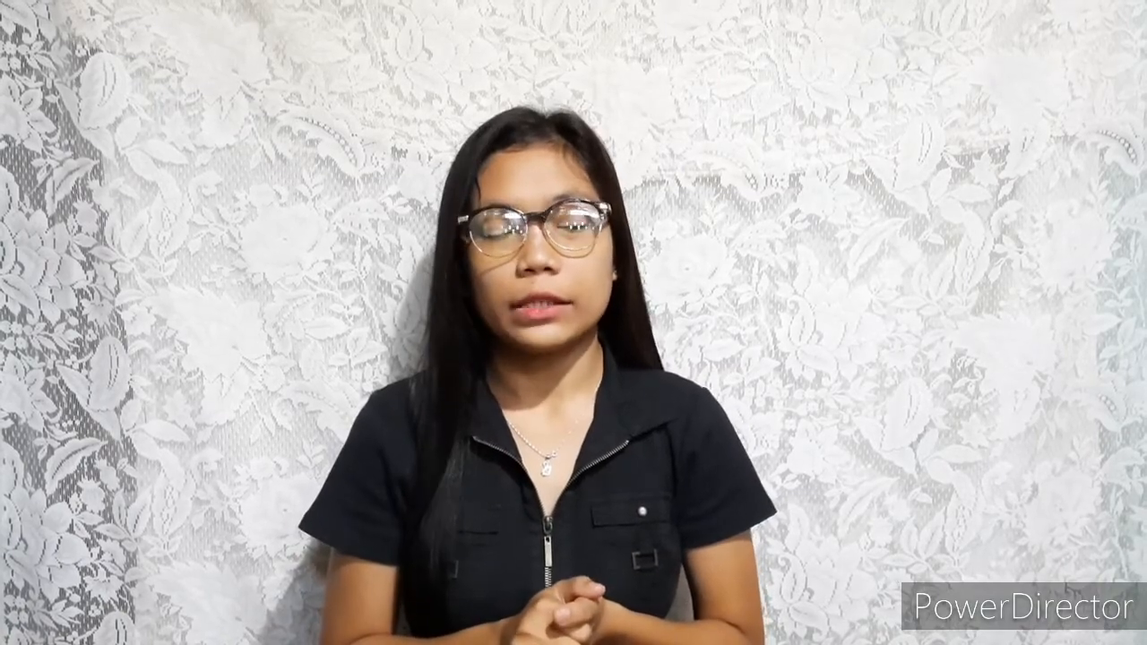
pyautogui.click(336, 240)
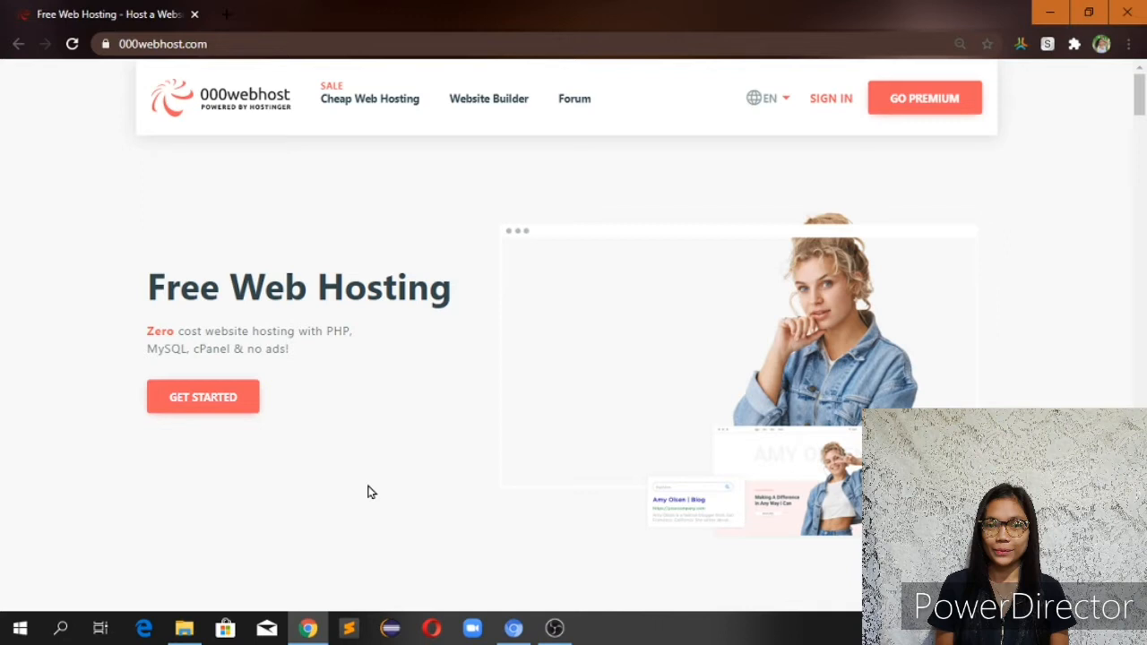
# Step: Sign in to 000webhost through Google, using the second listed account
pyautogui.click(836, 102)
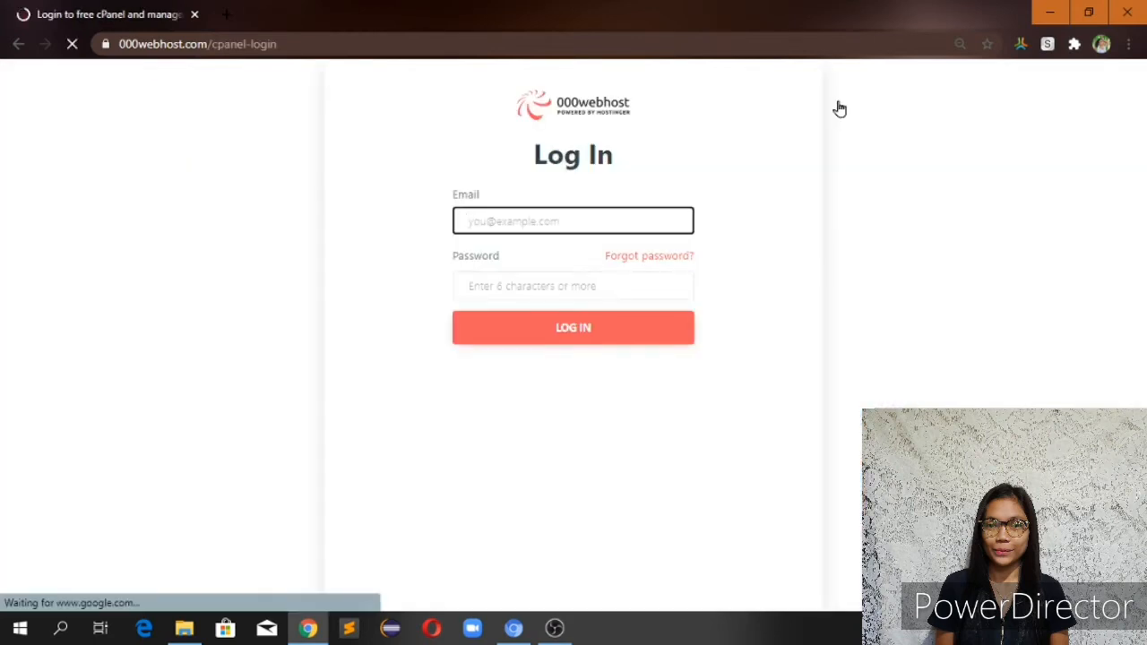
pyautogui.click(521, 221)
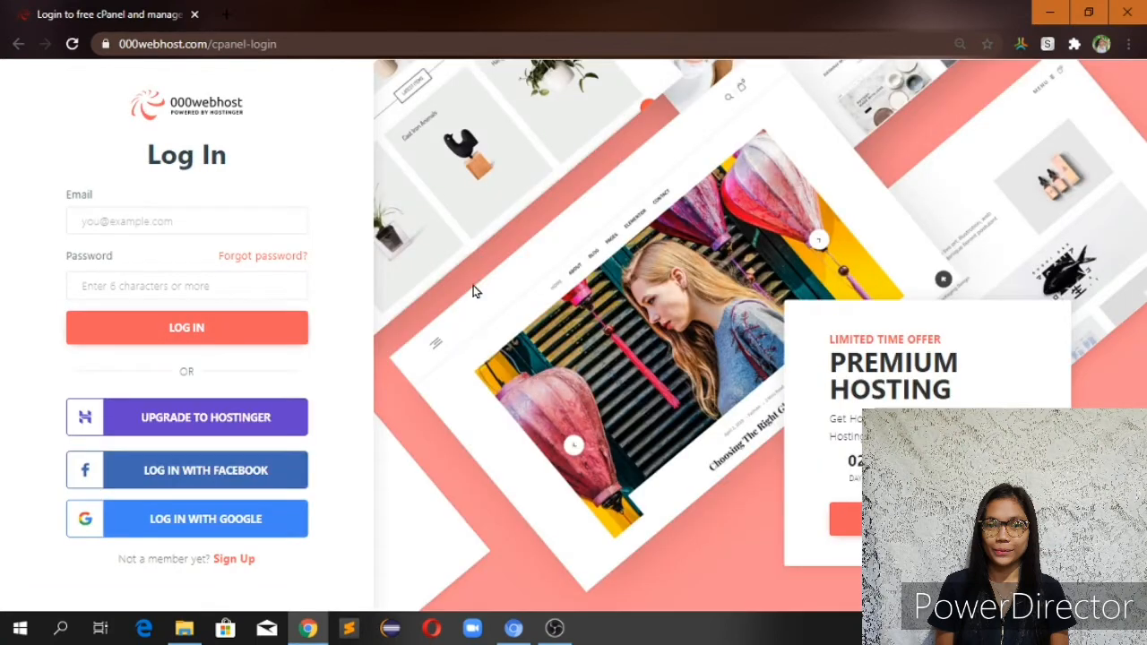
pyautogui.click(253, 522)
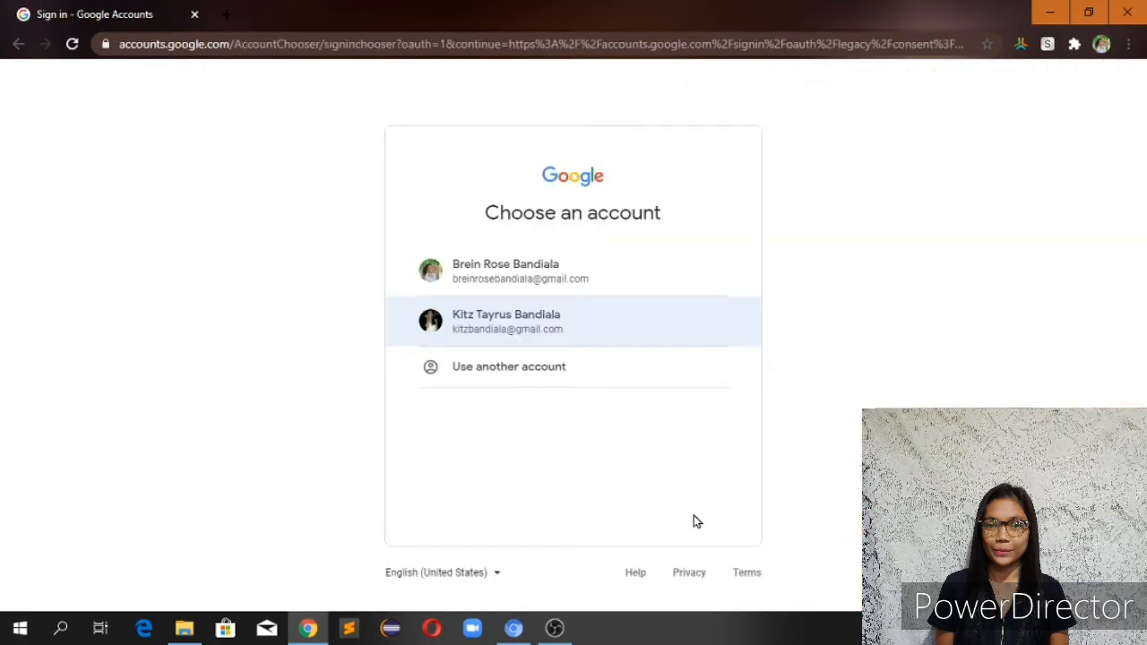
pyautogui.click(527, 316)
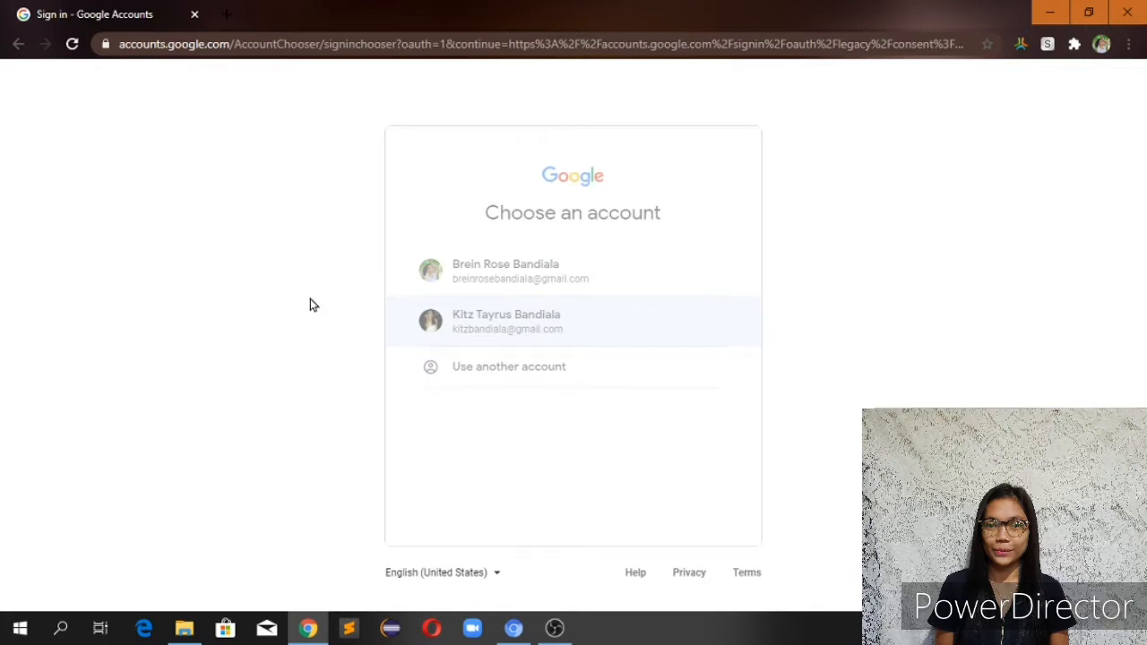
pyautogui.click(466, 365)
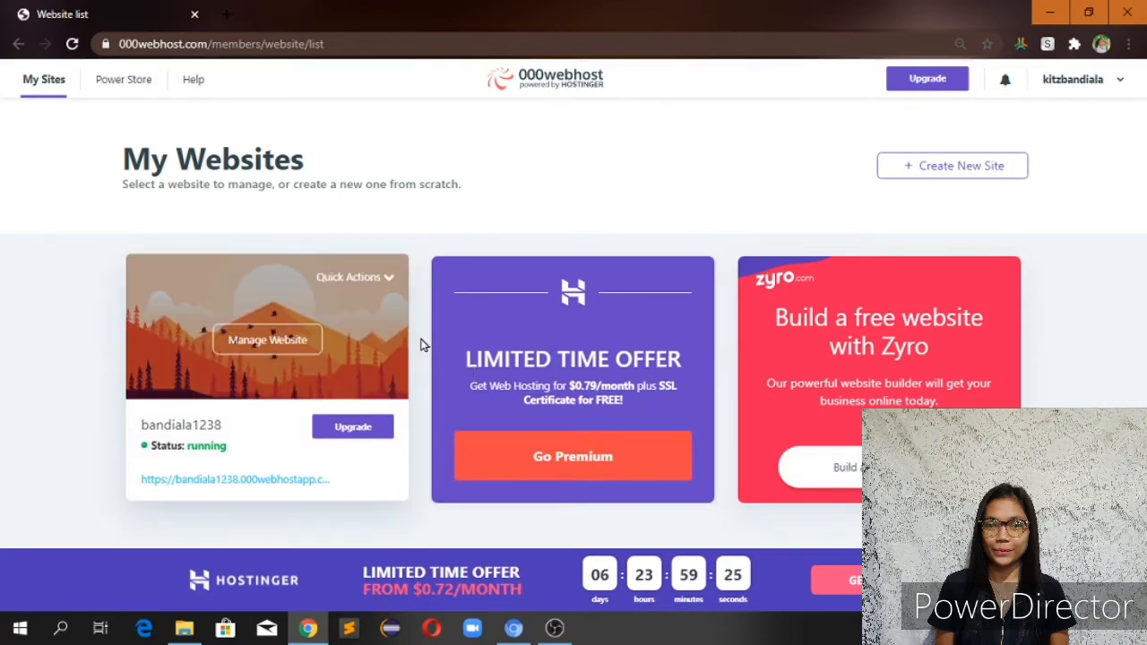
# Step: Open the Database Manager of the website bandiala1238
pyautogui.moveTo(183, 430); pyautogui.dragTo(230, 435)
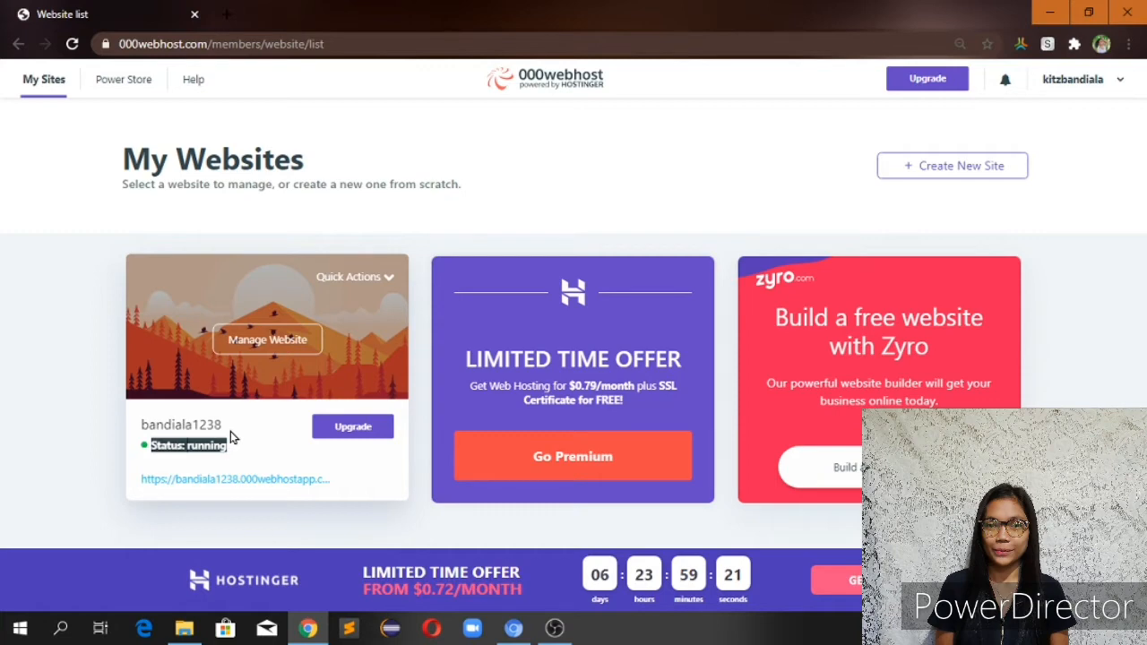
pyautogui.doubleClick(229, 431)
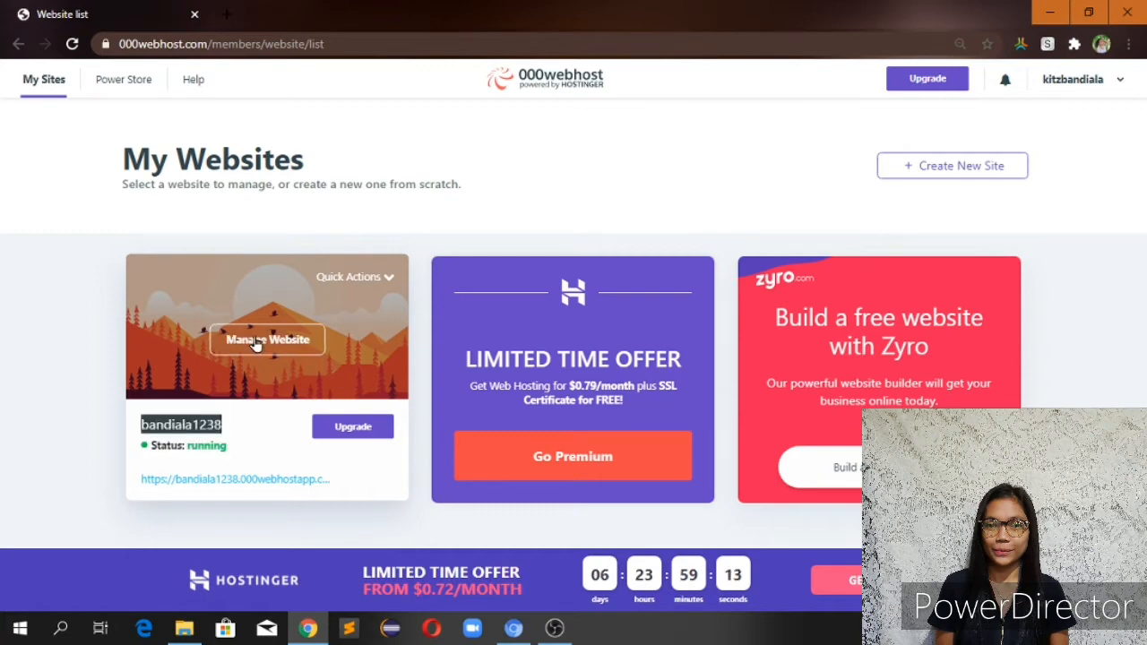
pyautogui.click(257, 342)
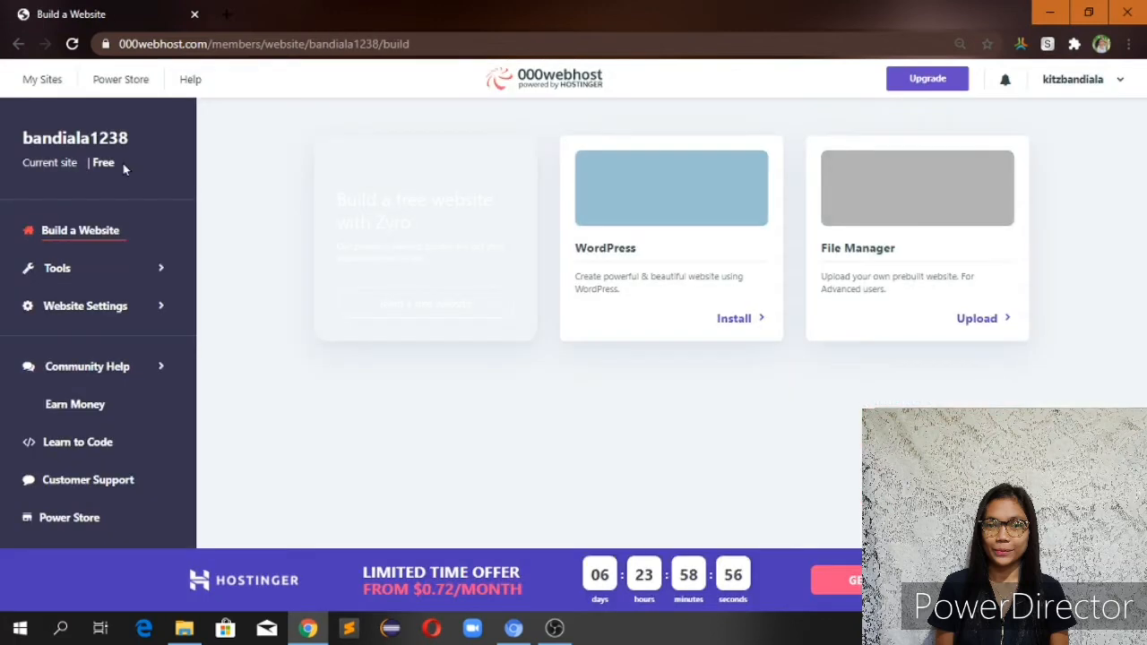
pyautogui.click(59, 269)
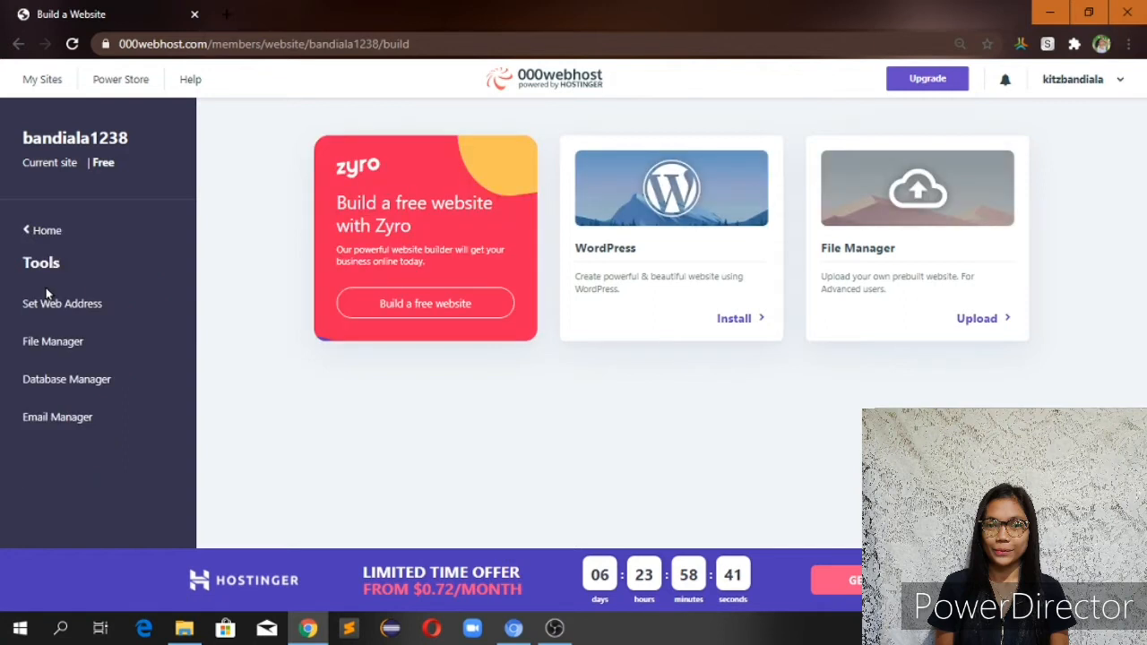
pyautogui.click(59, 381)
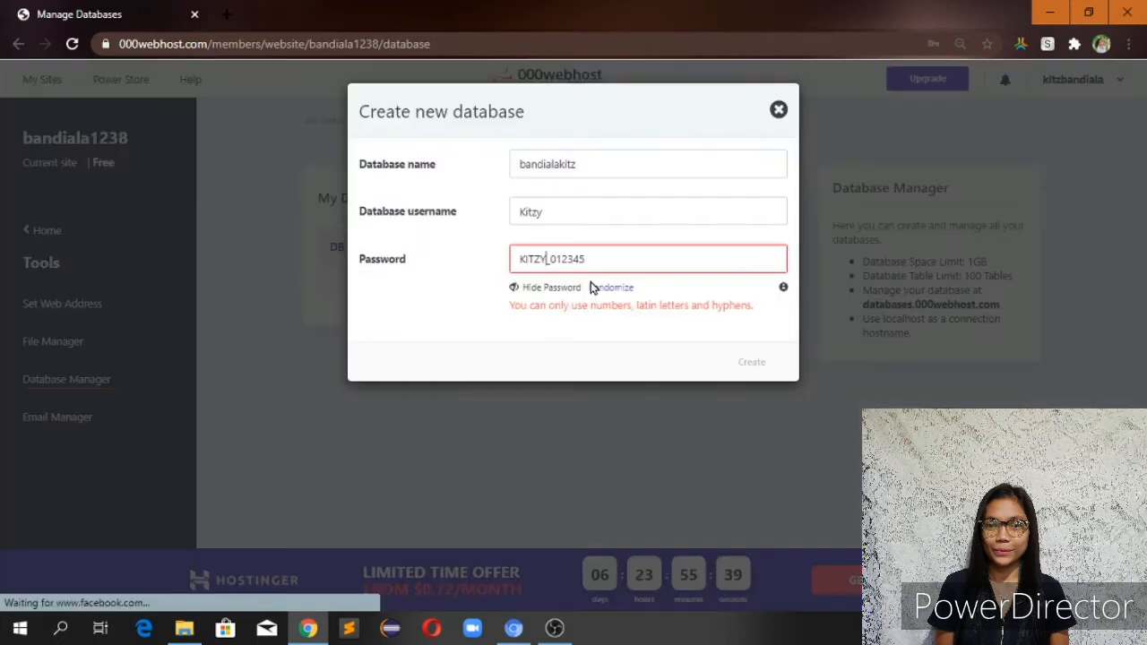
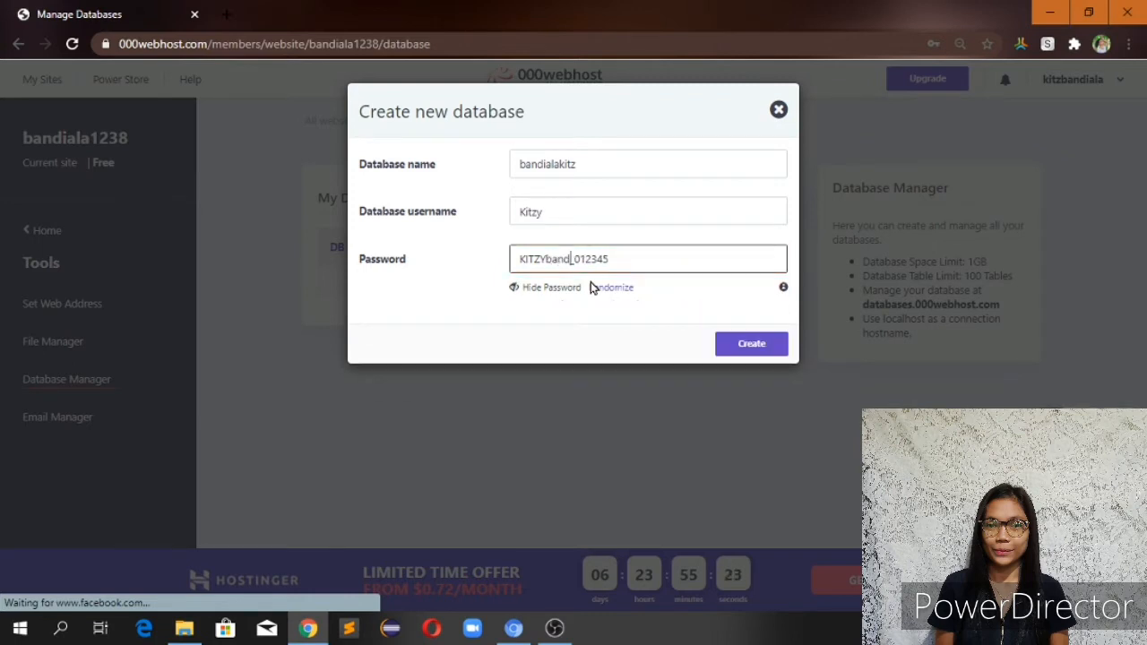
# Step: Create a new database named bandialakitz, completing its username and an accepted mixed-case database password
pyautogui.click(768, 346)
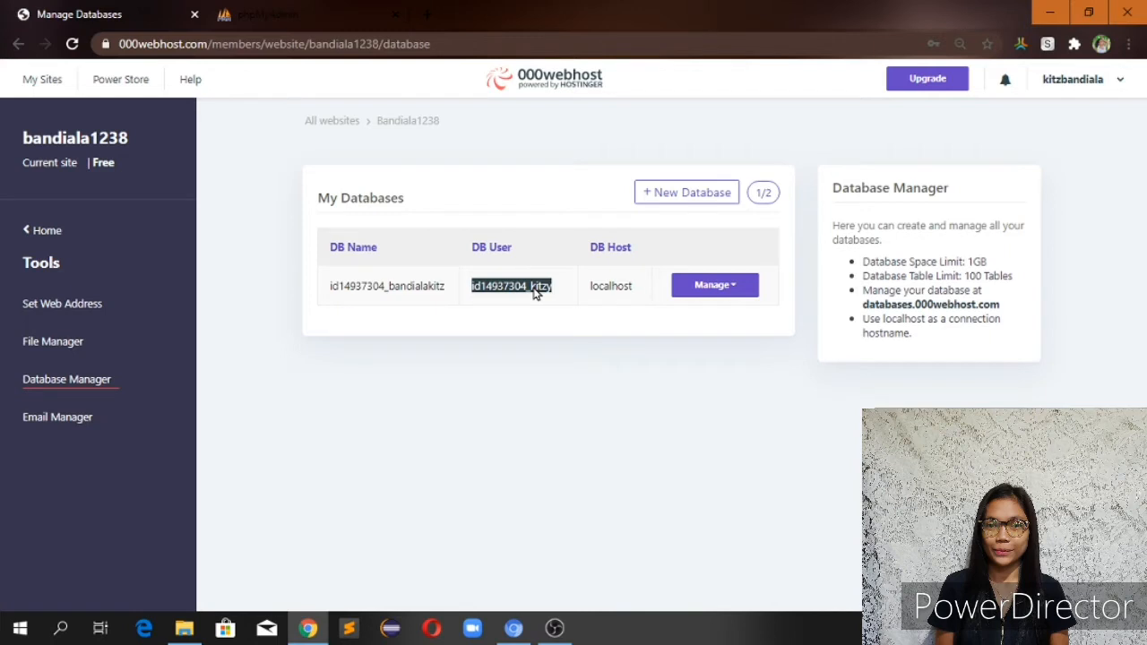
# Step: Log in to the hosted phpMyAdmin with the new database's username and password
pyautogui.click(583, 358)
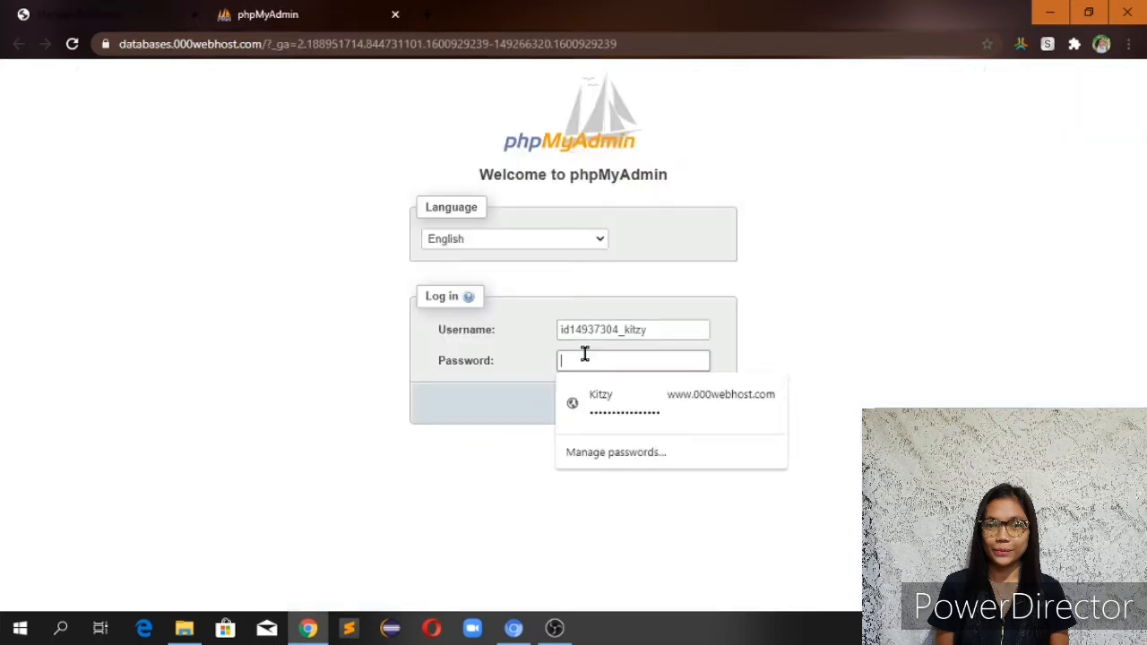
pyautogui.hotkey('ctrl', 'v')
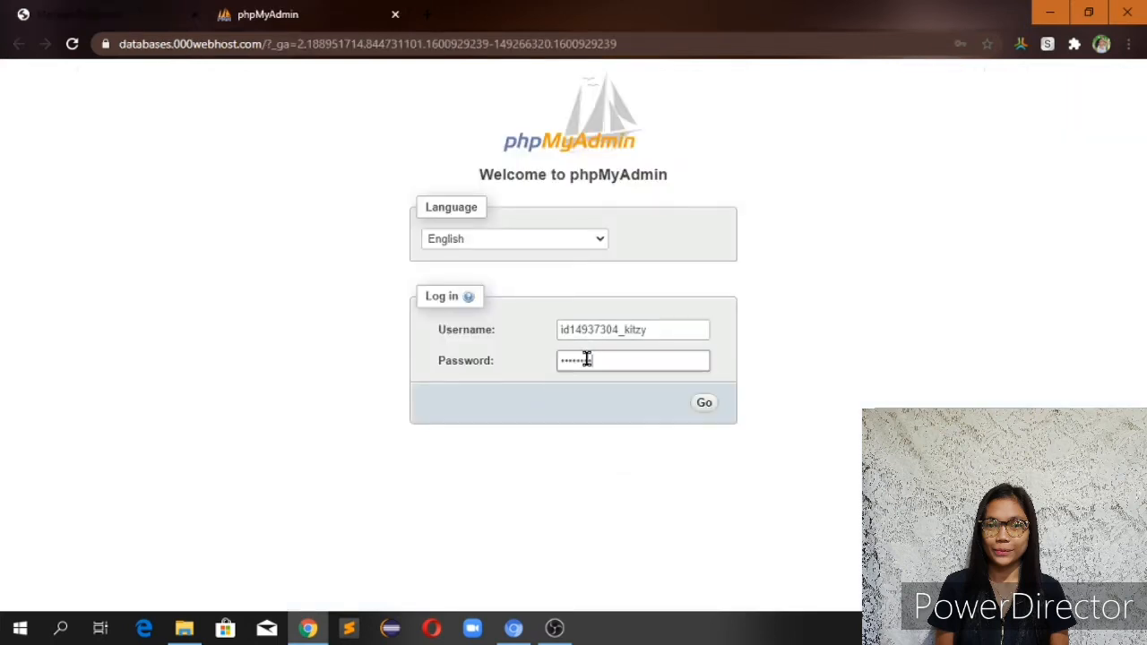
pyautogui.write('••••••••')
pyautogui.press('Return')
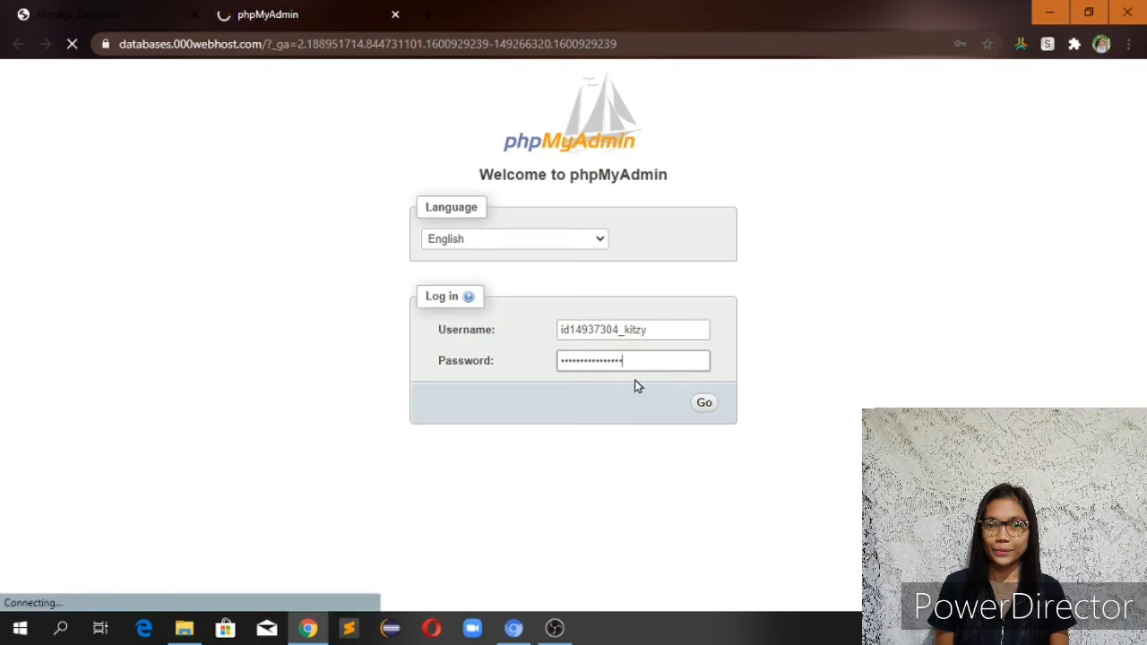
pyautogui.click(706, 405)
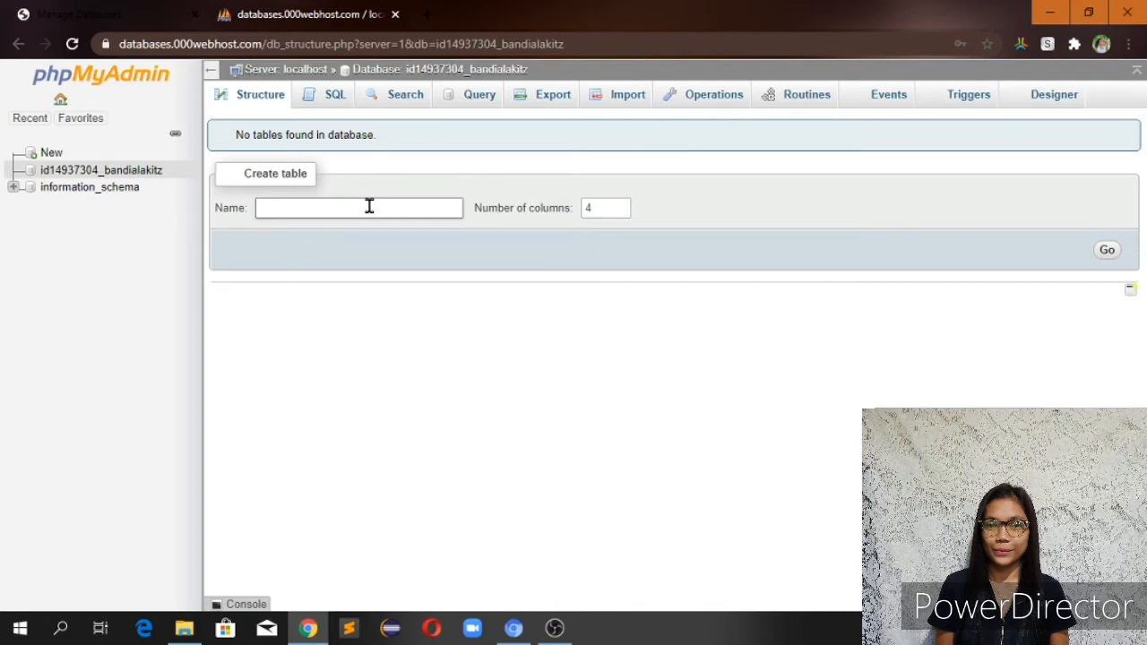
# Step: Start a new table named kitz with 4 columns in the hosted bandialakitz database
pyautogui.click(368, 207)
pyautogui.write('band')
pyautogui.press('BackSpace')
pyautogui.press('BackSpace')
pyautogui.press('BackSpace')
pyautogui.press('BackSpace')
pyautogui.write('kitz')
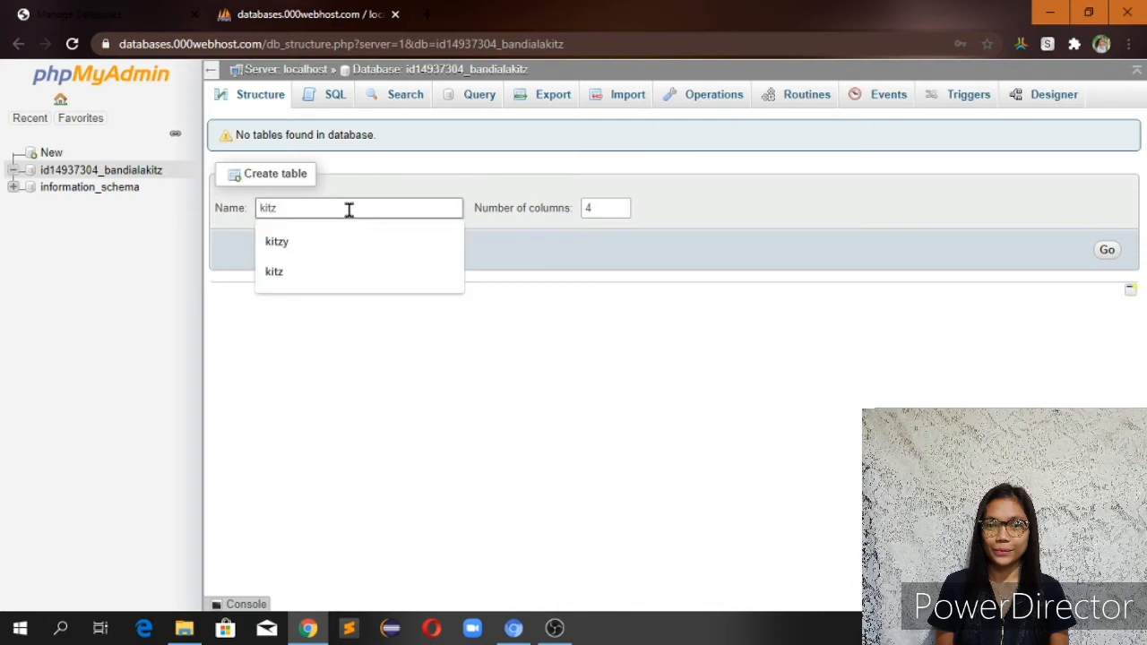
pyautogui.click(607, 208)
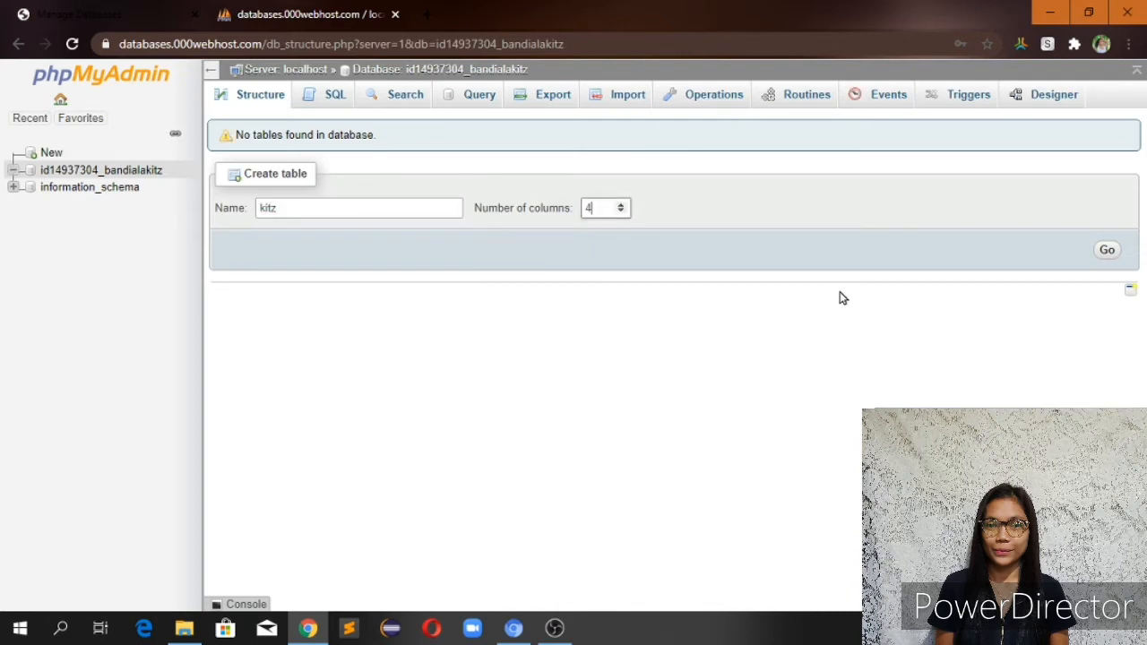
pyautogui.click(1107, 250)
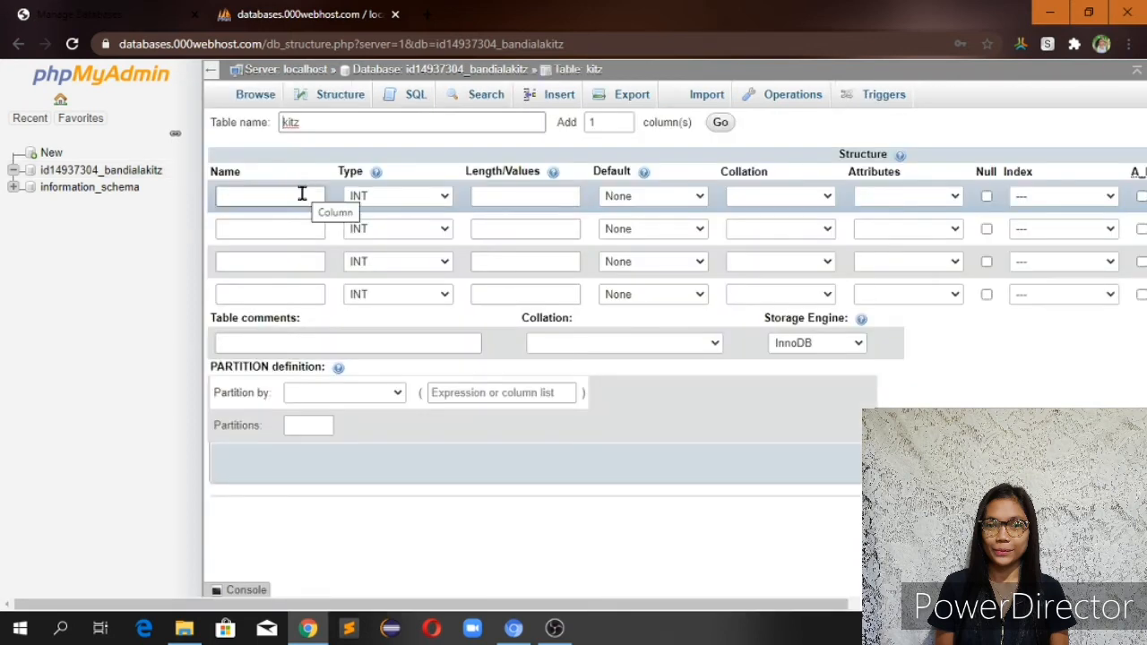
# Step: Name the first column of the kitz table code_no
pyautogui.click(302, 194)
pyautogui.write('code')
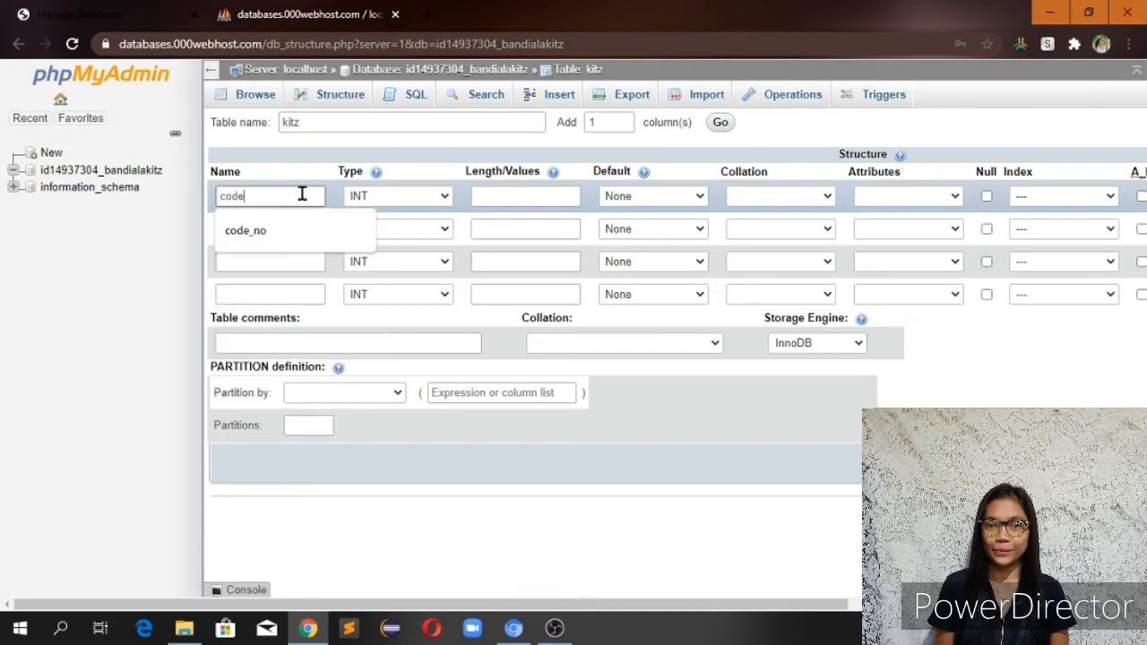
pyautogui.write('-NO')
pyautogui.press('BackSpace')
pyautogui.press('BackSpace')
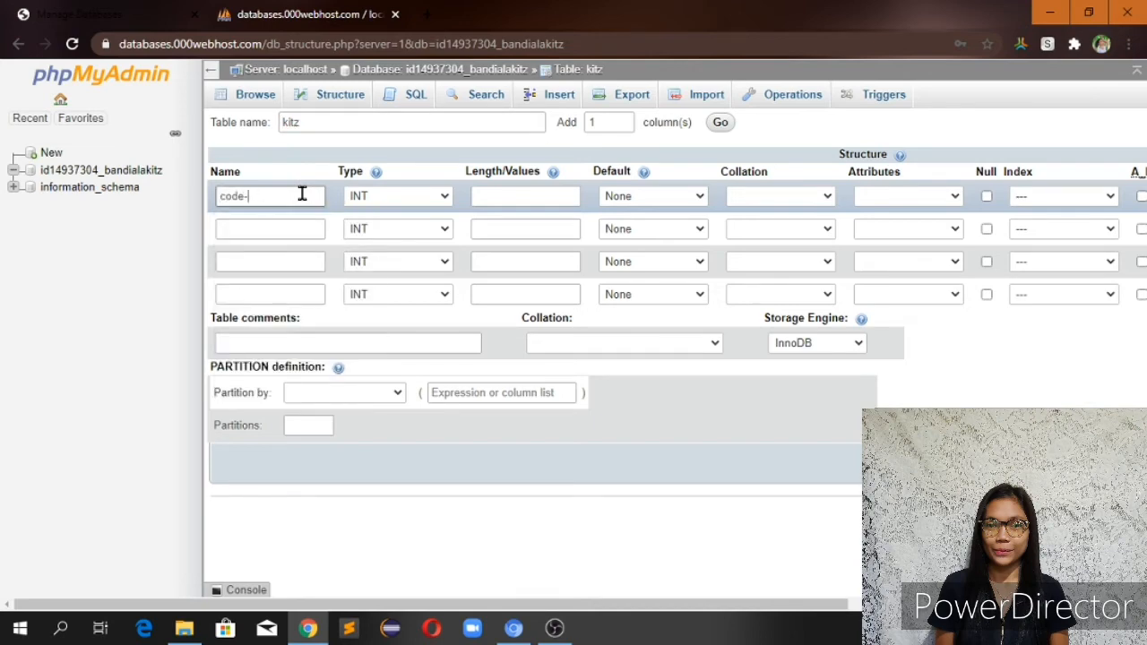
pyautogui.press('BackSpace')
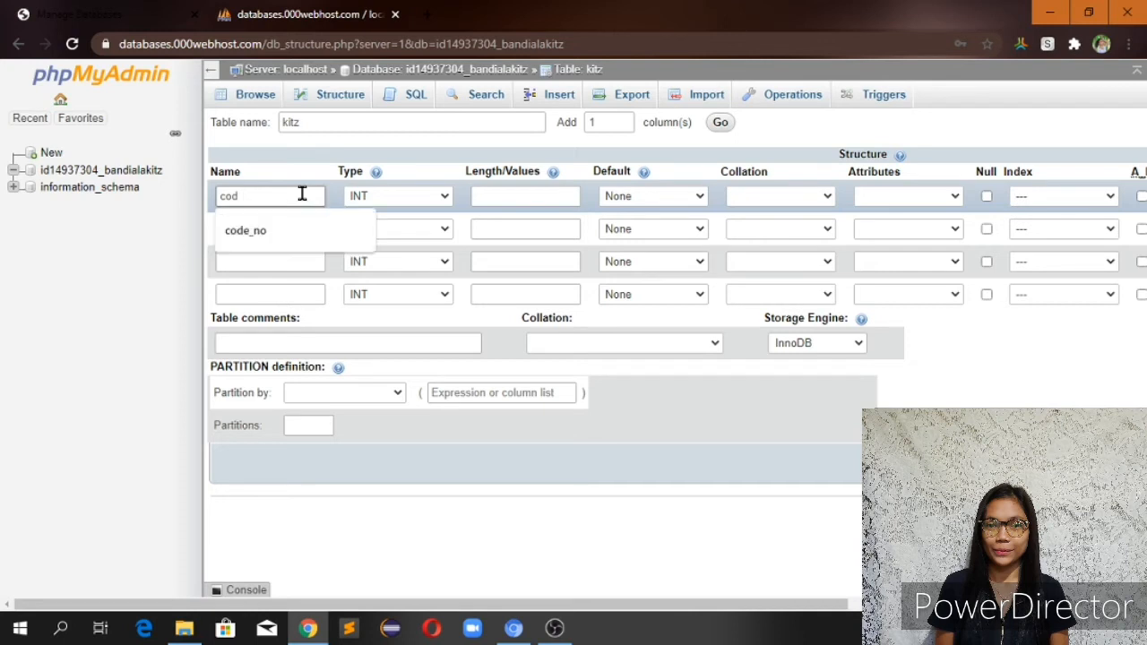
pyautogui.press('Down')
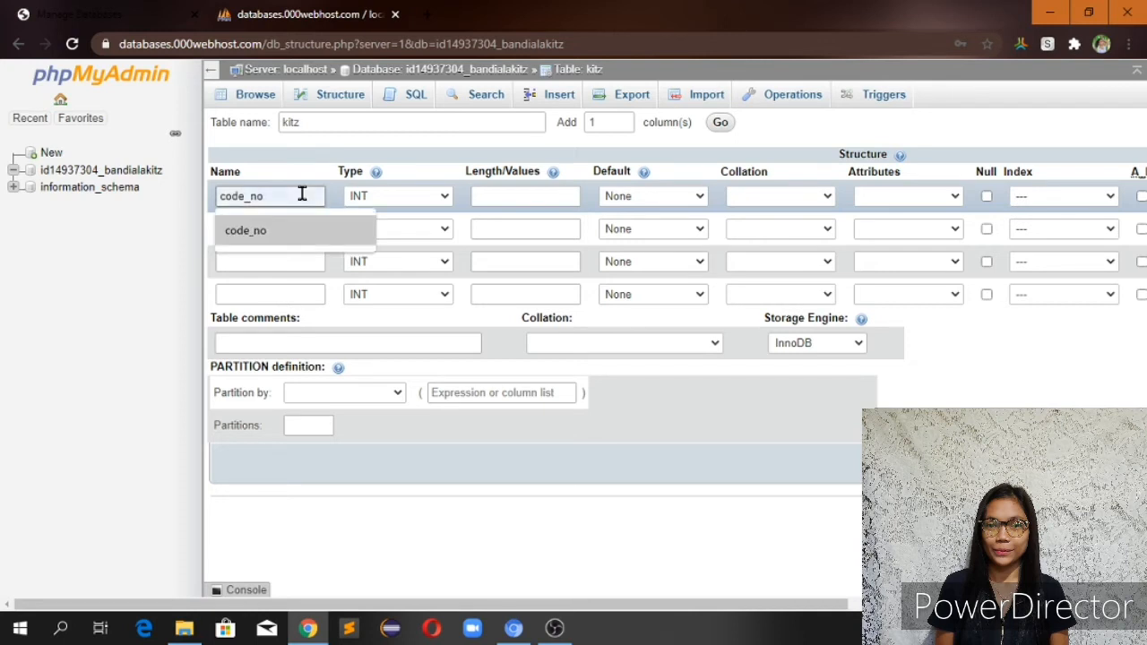
pyautogui.press('Return')
# Step: Name the remaining three columns of the kitz table firstname, middlename and lastname
pyautogui.click(300, 226)
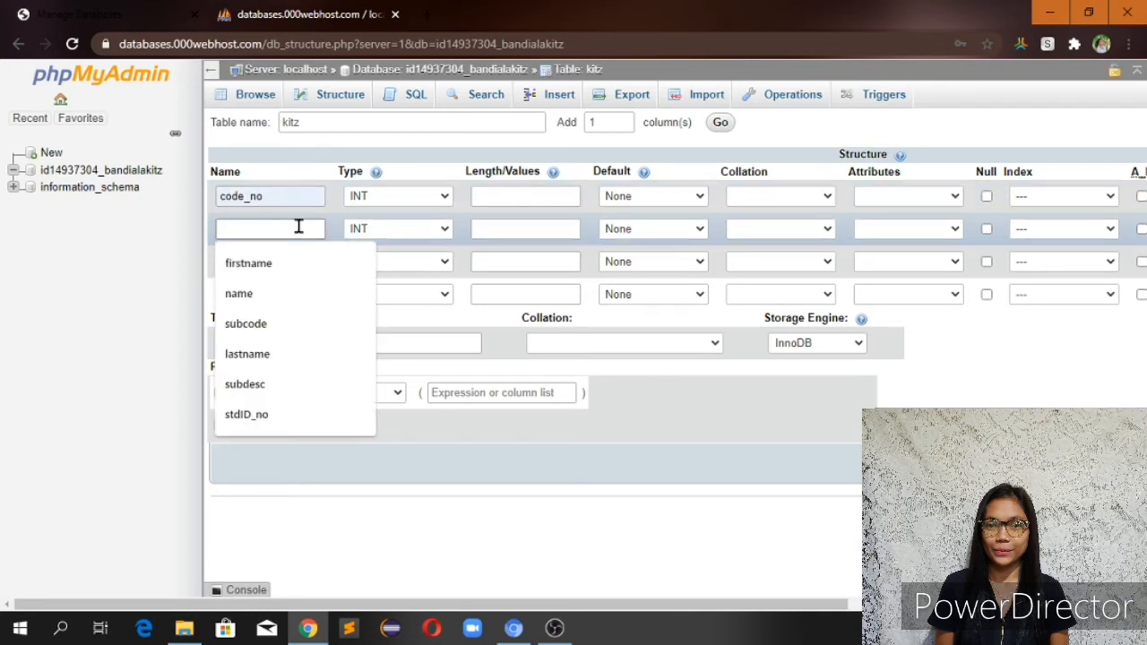
pyautogui.click(249, 265)
pyautogui.click(248, 264)
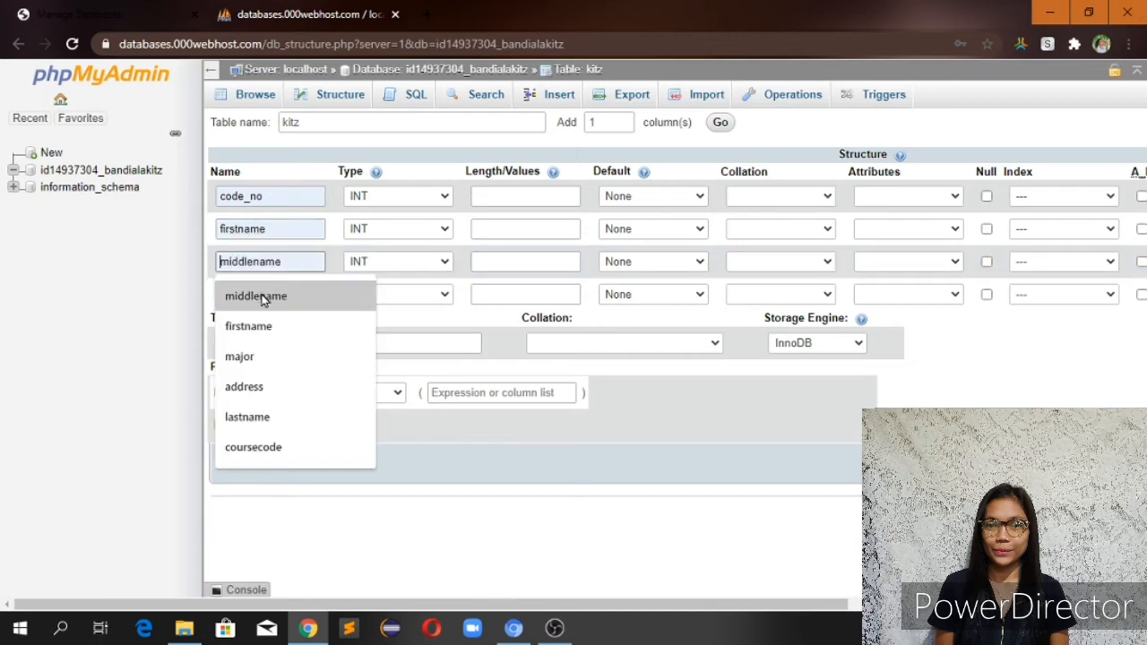
pyautogui.click(258, 295)
pyautogui.click(259, 328)
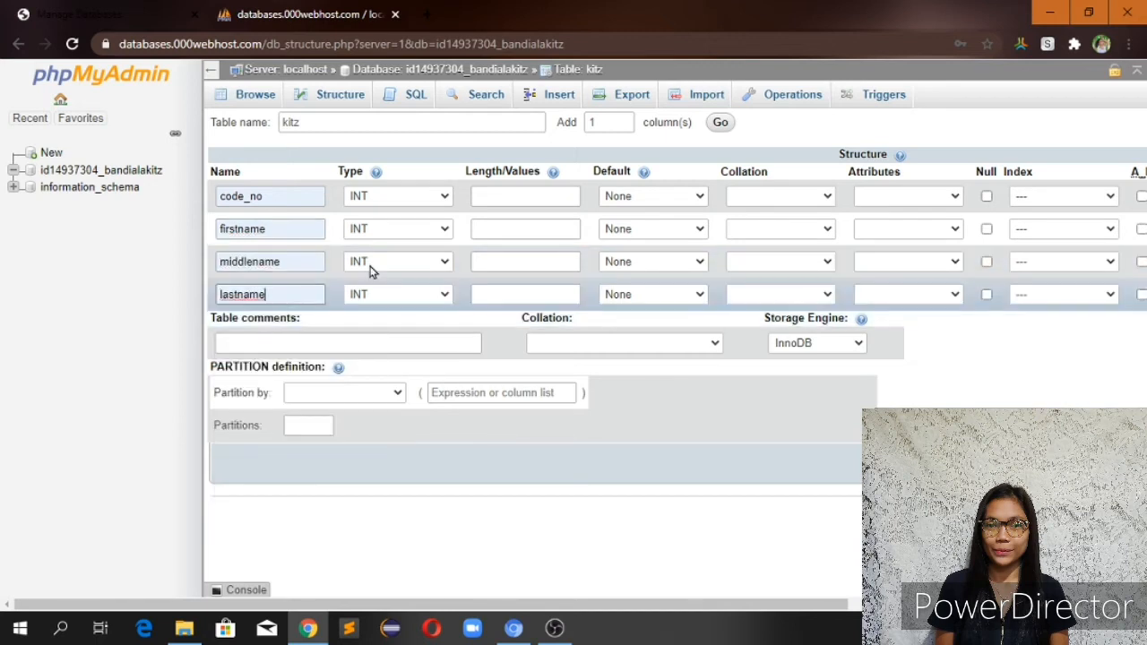
# Step: Keep code_no as INT and set the data type of the firstname, middlename and lastname columns to VARCHAR
pyautogui.click(403, 197)
pyautogui.click(397, 216)
pyautogui.click(419, 228)
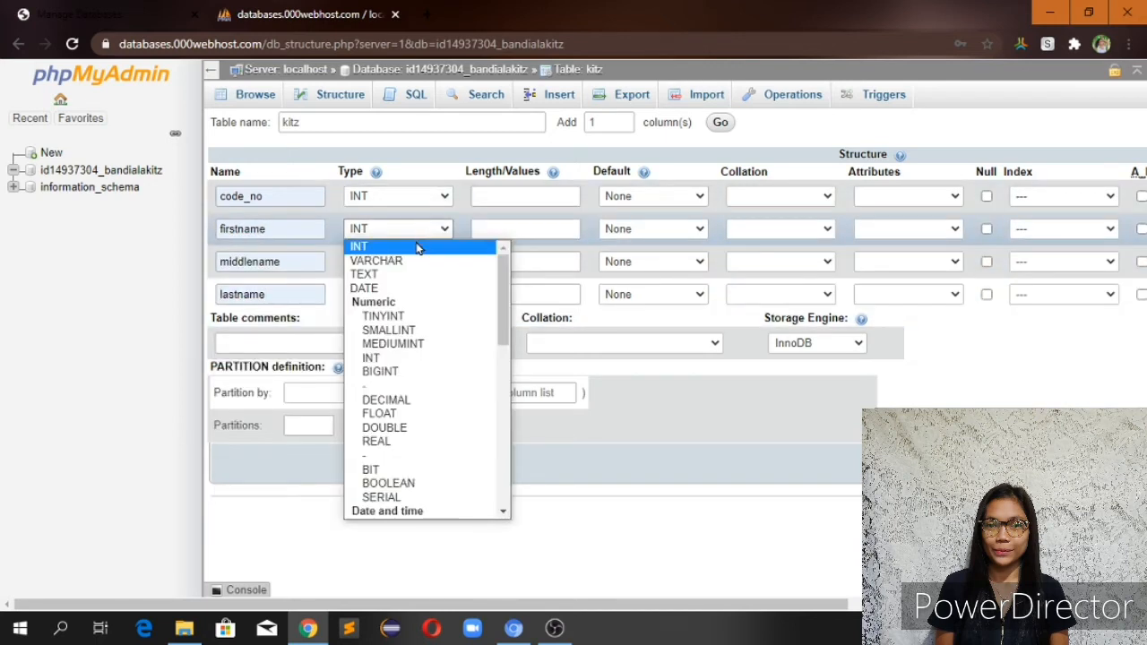
pyautogui.click(417, 262)
pyautogui.click(445, 262)
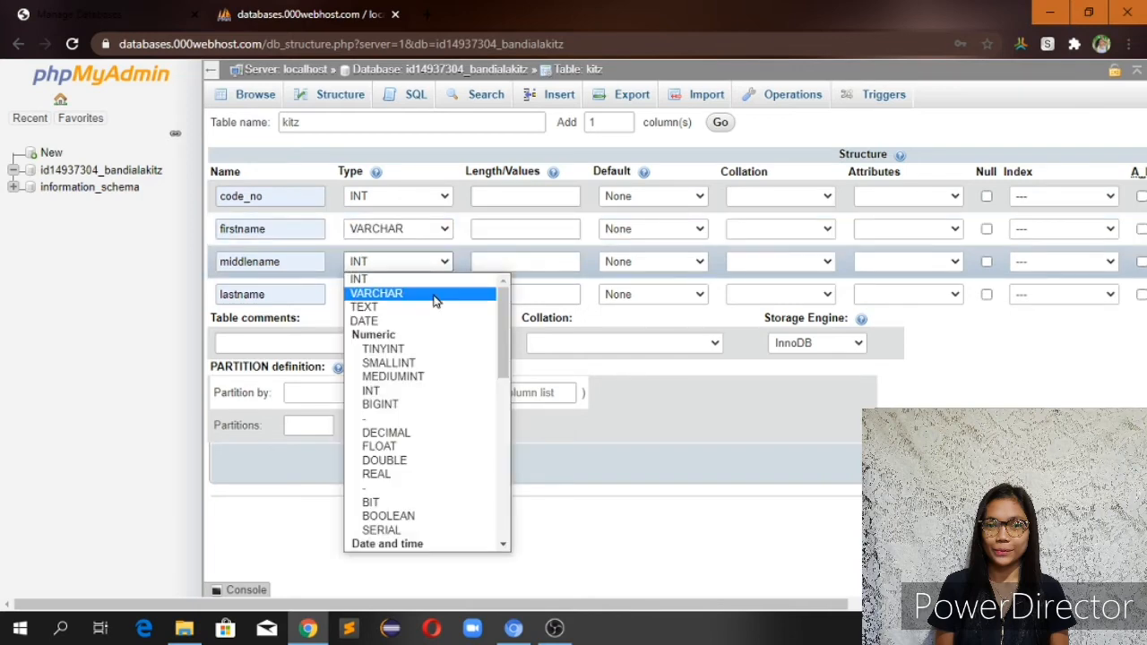
pyautogui.click(435, 294)
pyautogui.click(436, 296)
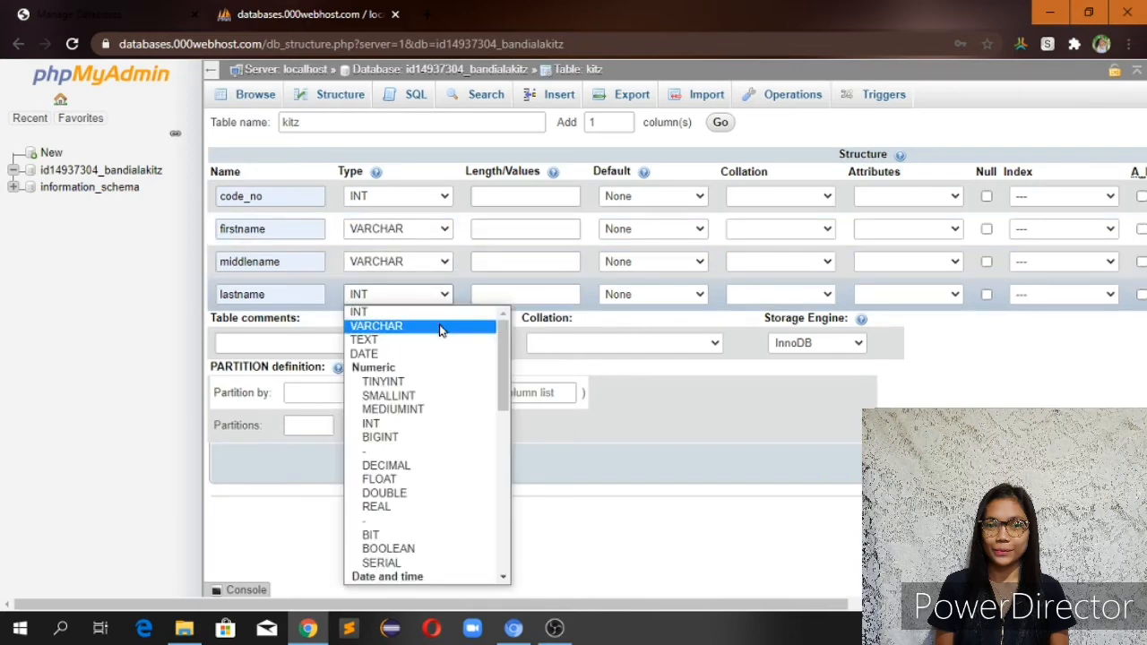
pyautogui.click(439, 327)
# Step: Set the length of the firstname, middlename and lastname columns to 20
pyautogui.click(524, 228)
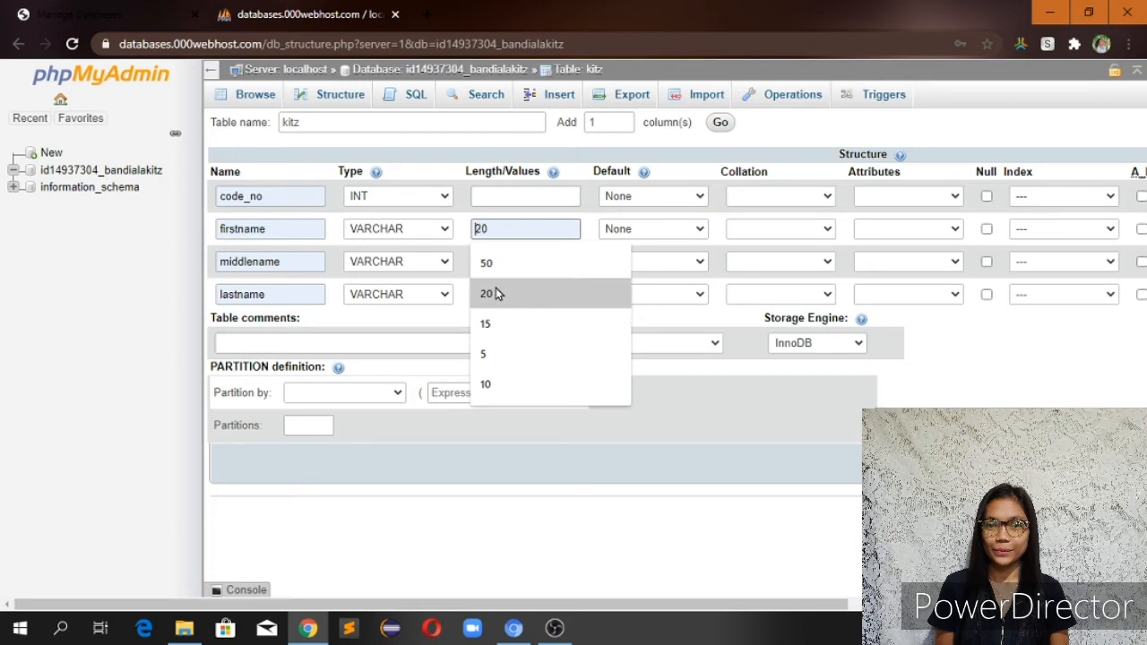
pyautogui.click(501, 292)
pyautogui.click(506, 261)
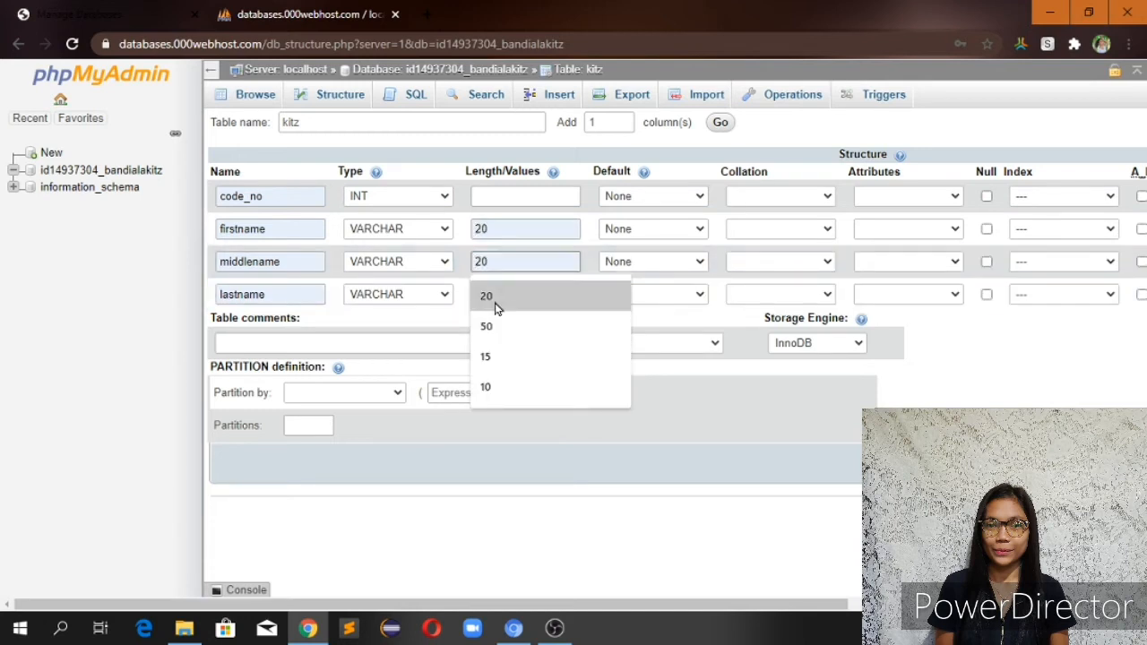
pyautogui.click(494, 297)
pyautogui.click(512, 296)
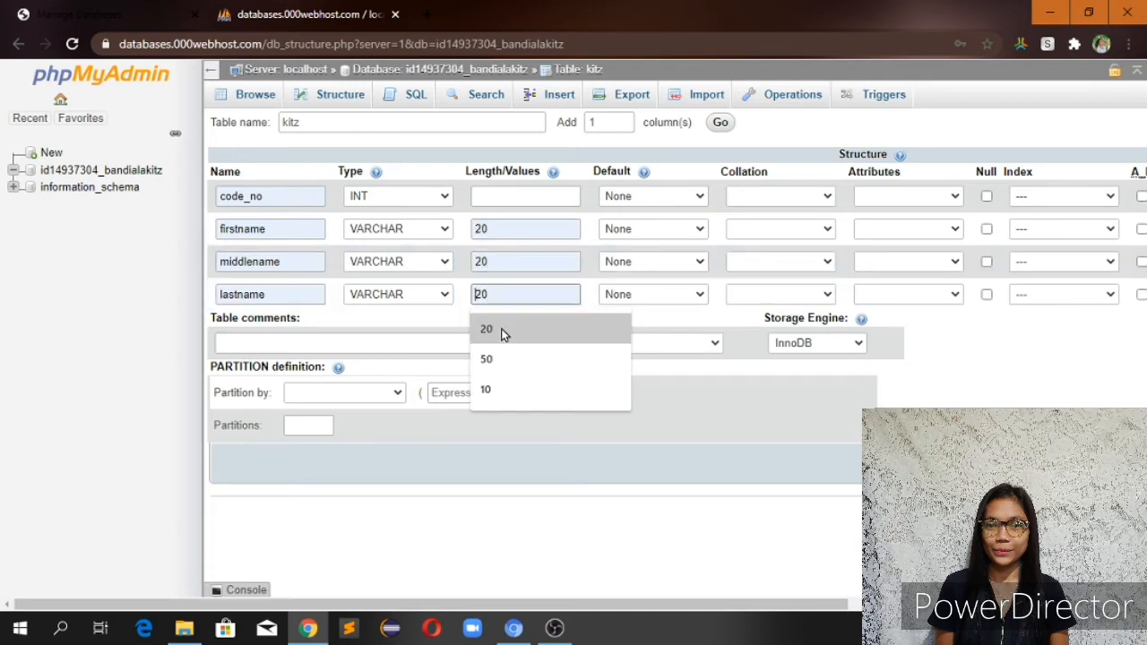
pyautogui.click(504, 330)
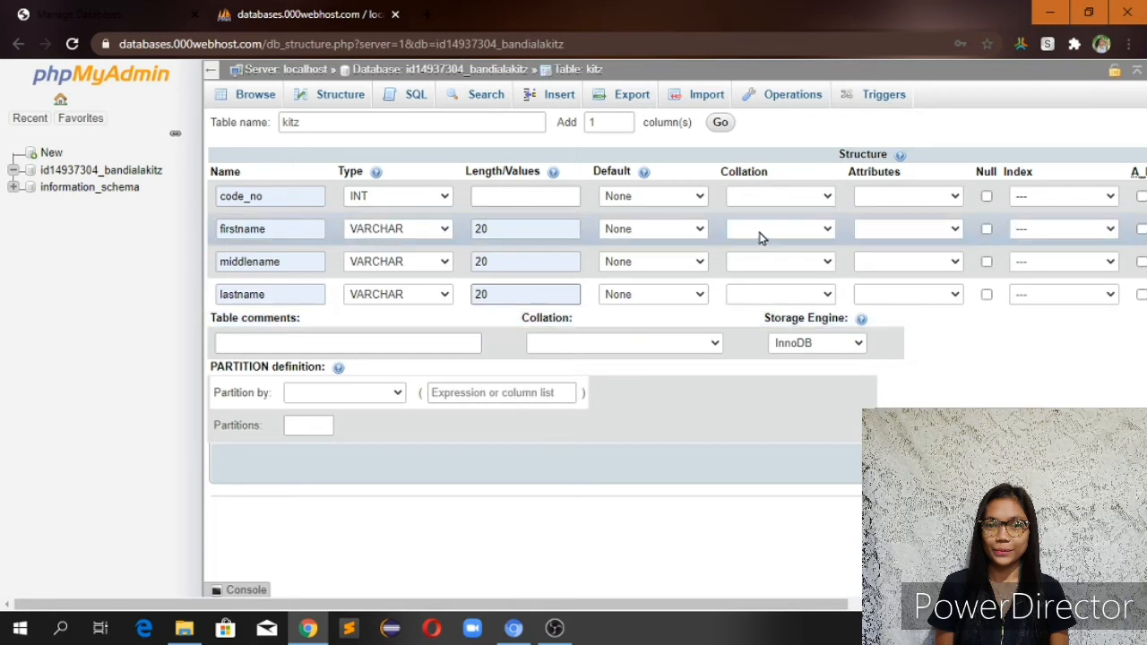
# Step: Make code_no an auto-increment column with a PRIMARY index and save the kitz table
pyautogui.moveTo(825, 605); pyautogui.dragTo(919, 605)
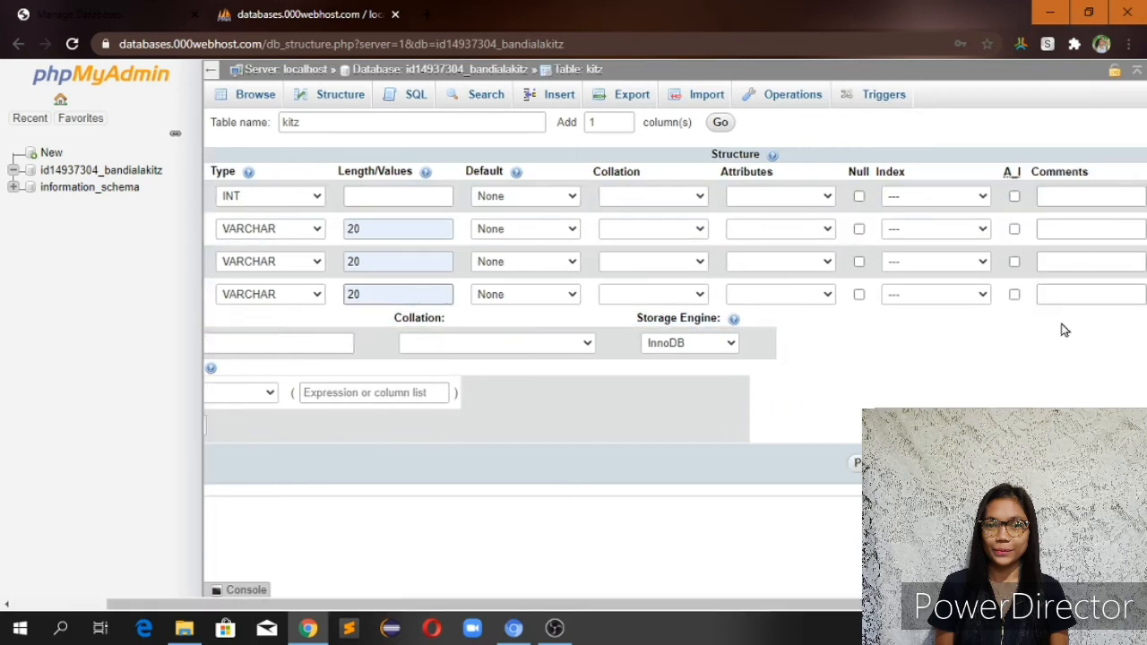
pyautogui.click(1014, 196)
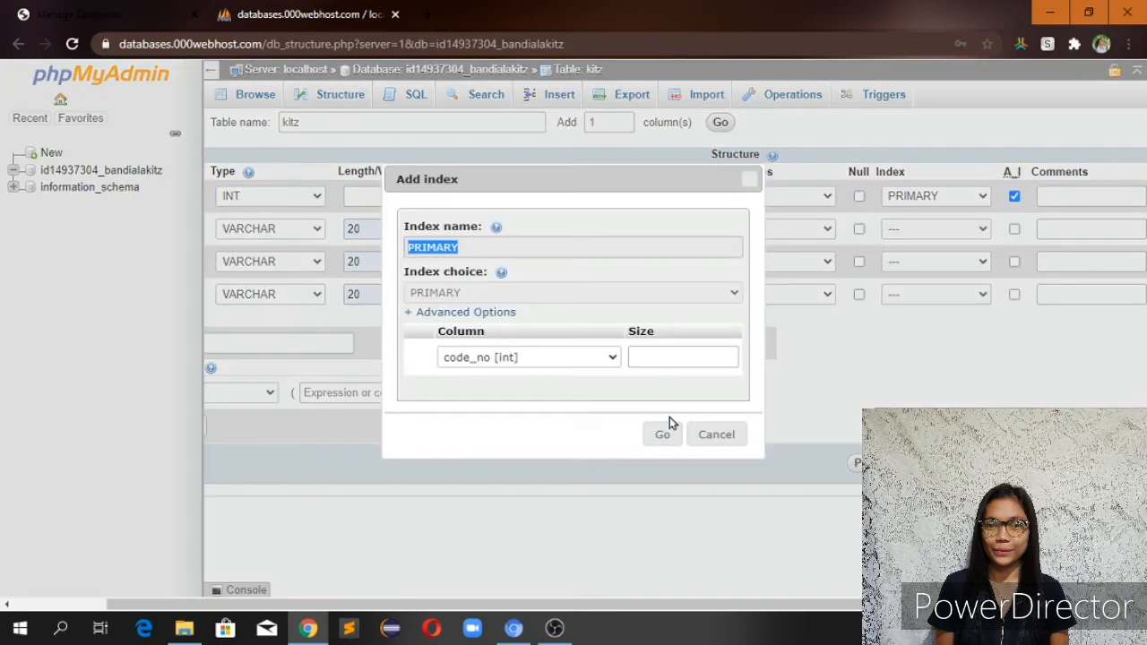
pyautogui.click(664, 434)
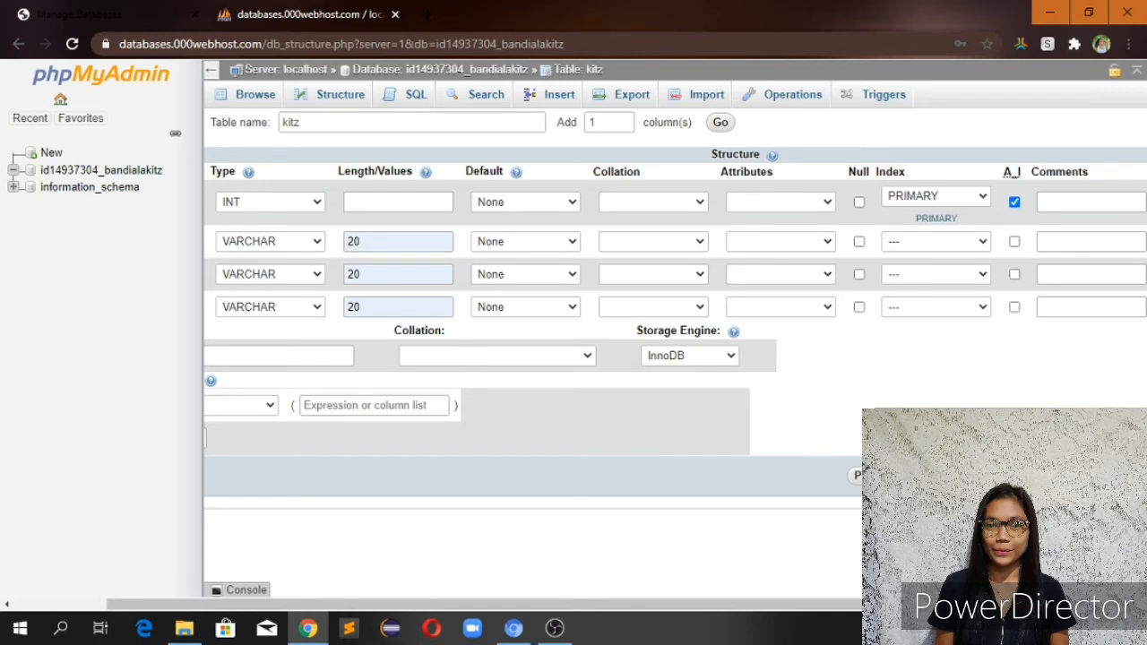
pyautogui.click(950, 475)
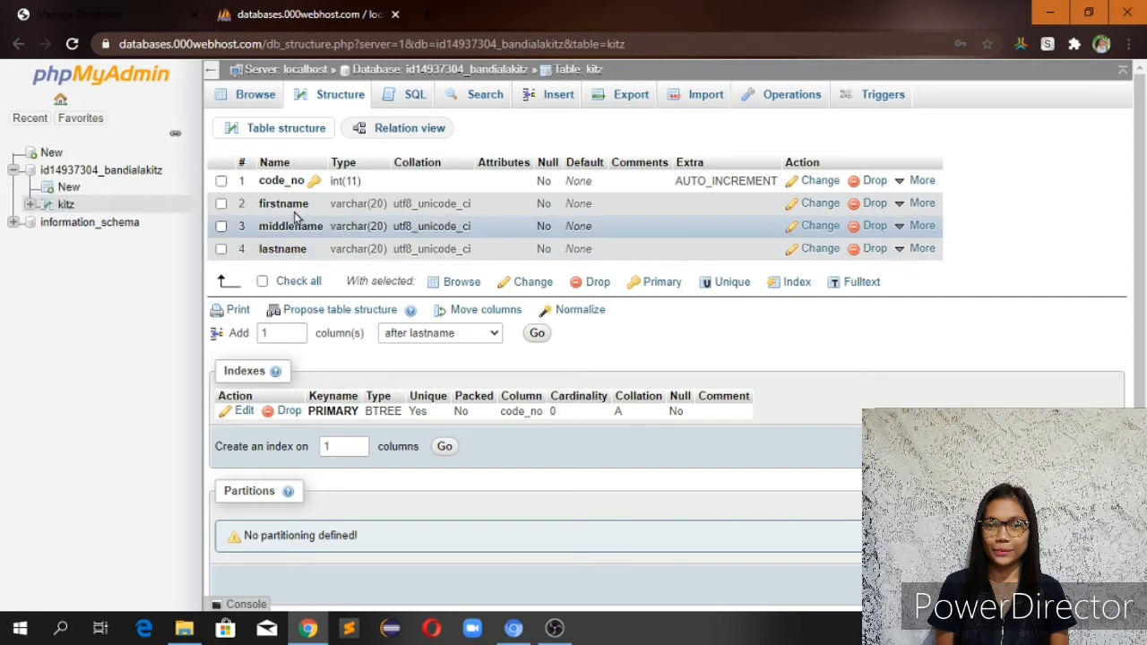
# Step: Review the structure of the kitz table and browse its contents to check the four column headings
pyautogui.click(244, 130)
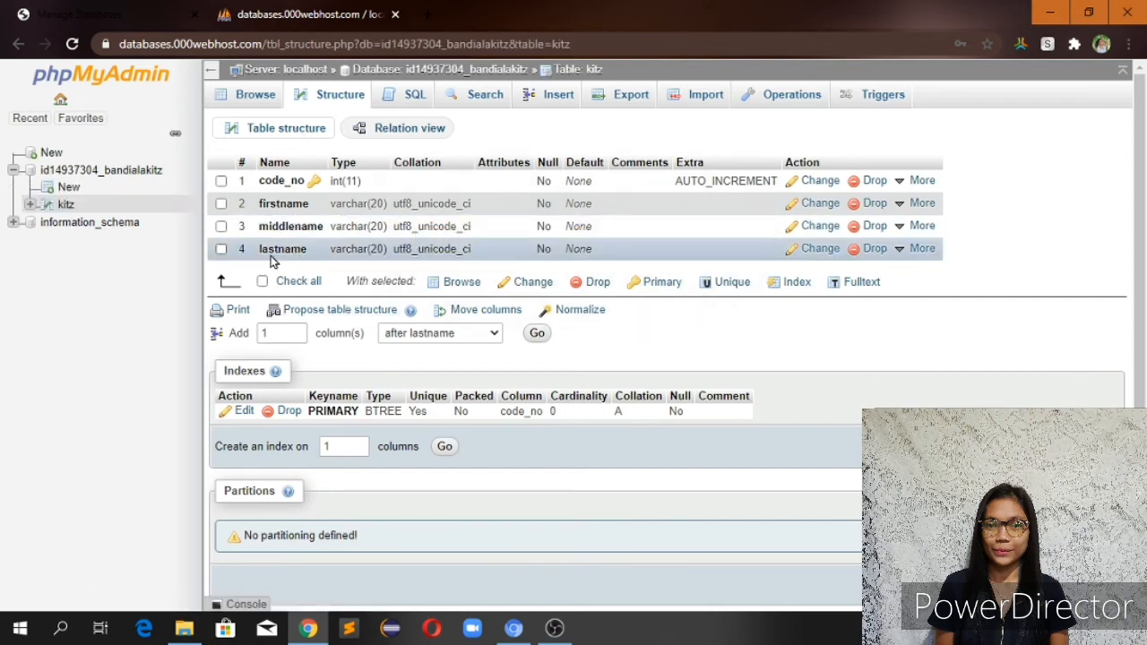
pyautogui.click(66, 206)
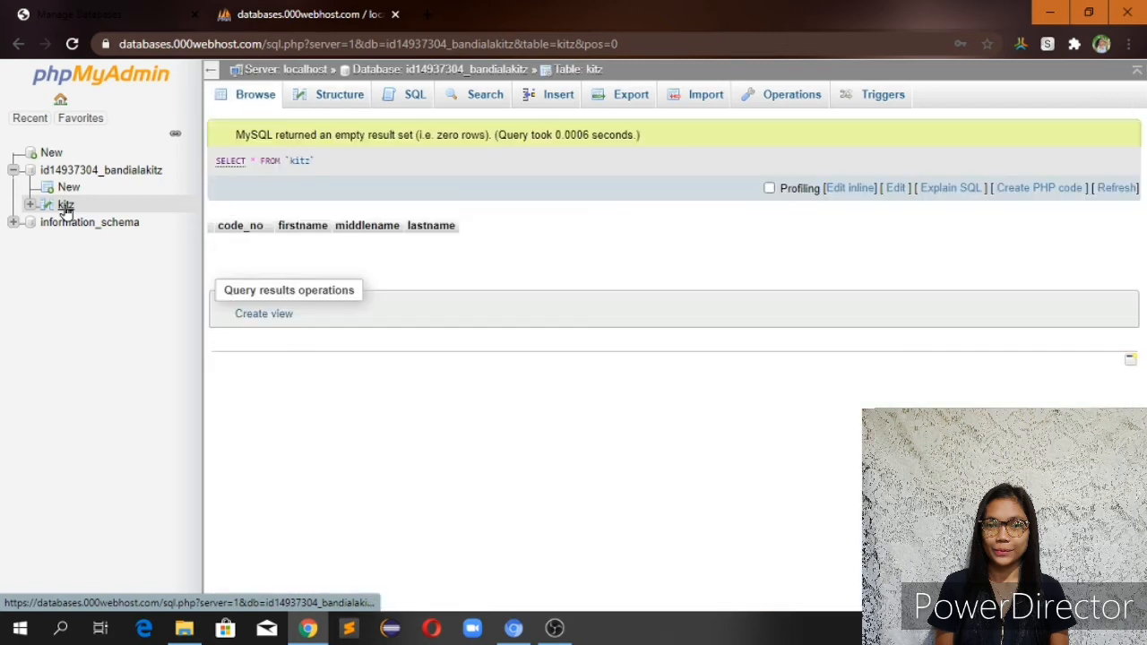
pyautogui.moveTo(239, 226); pyautogui.dragTo(271, 230)
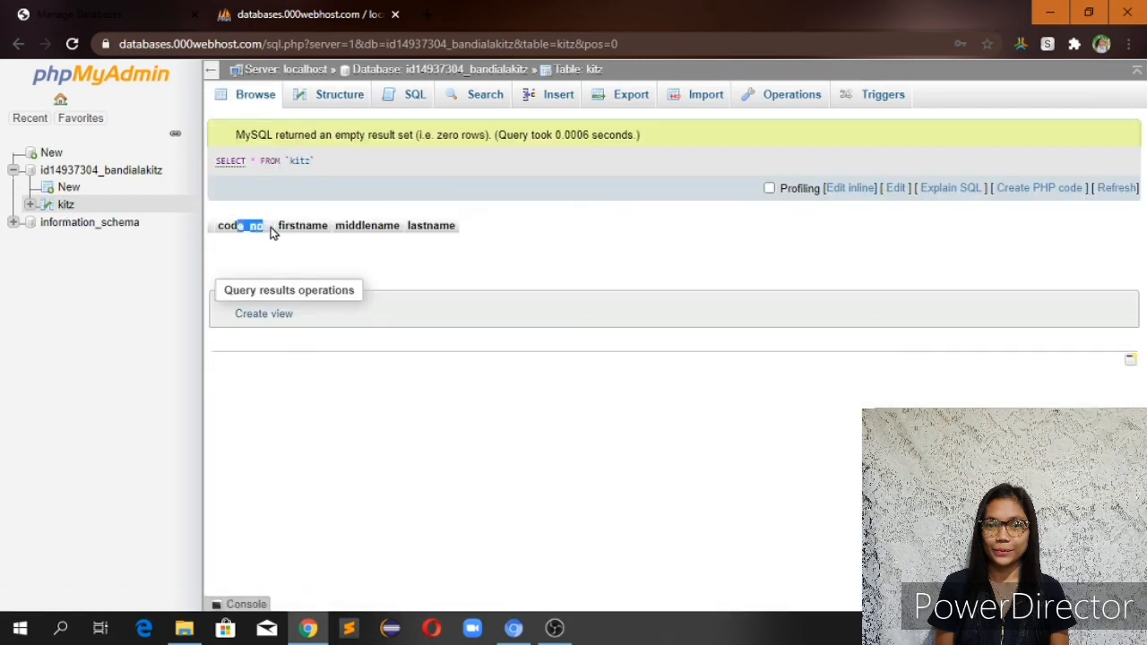
pyautogui.click(277, 228)
pyautogui.moveTo(464, 231); pyautogui.dragTo(323, 212)
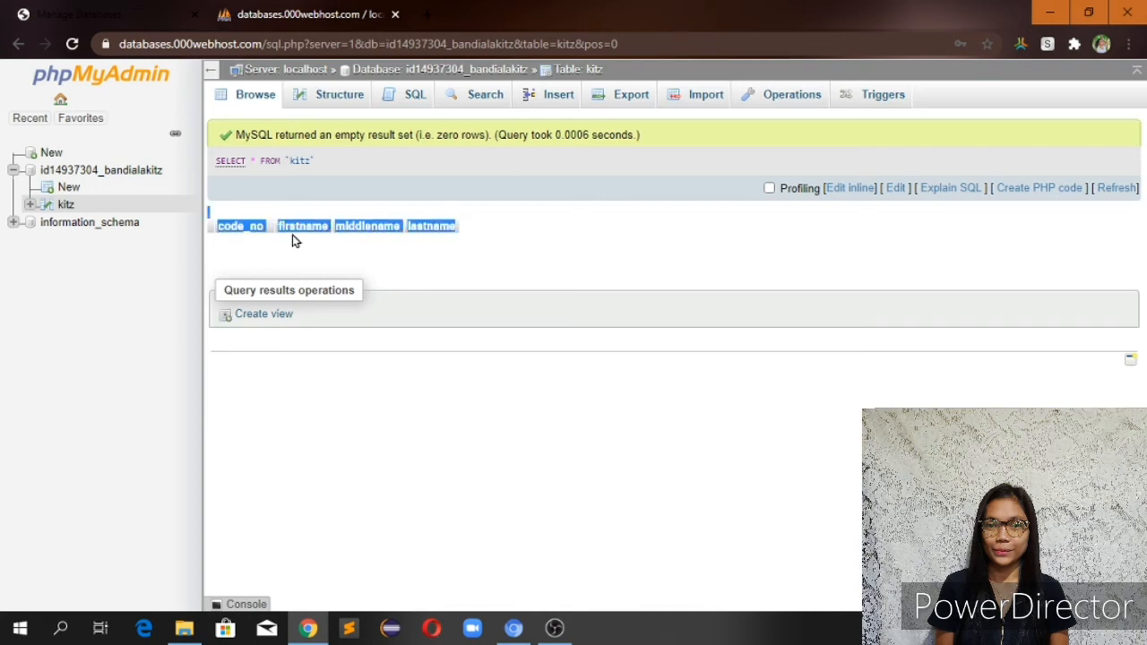
pyautogui.click(439, 259)
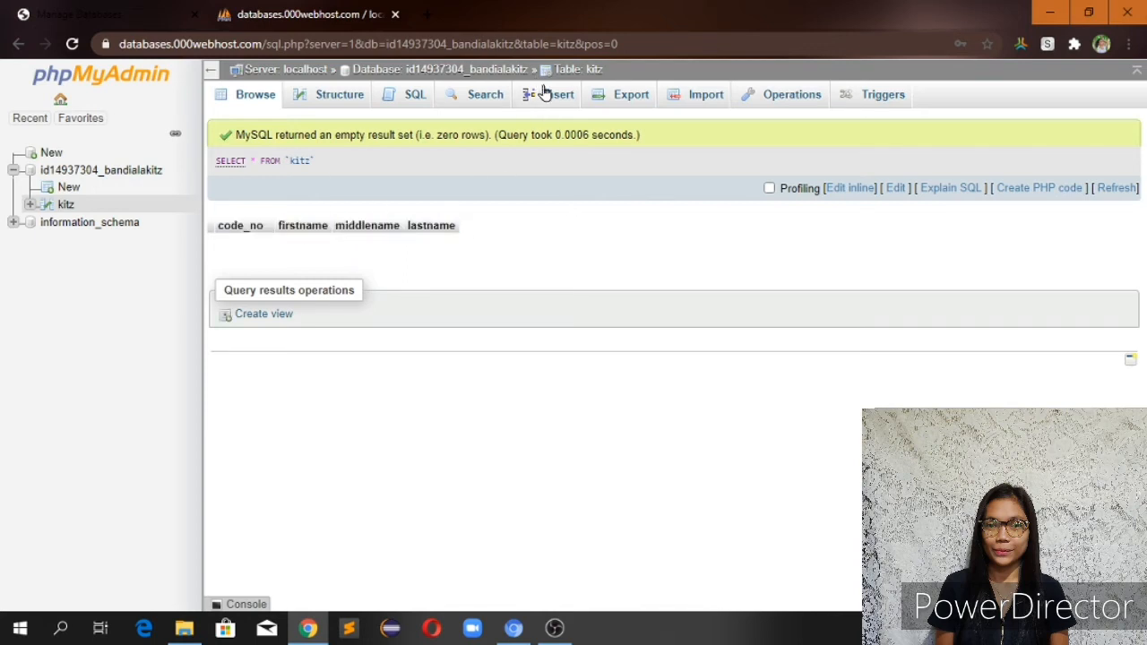